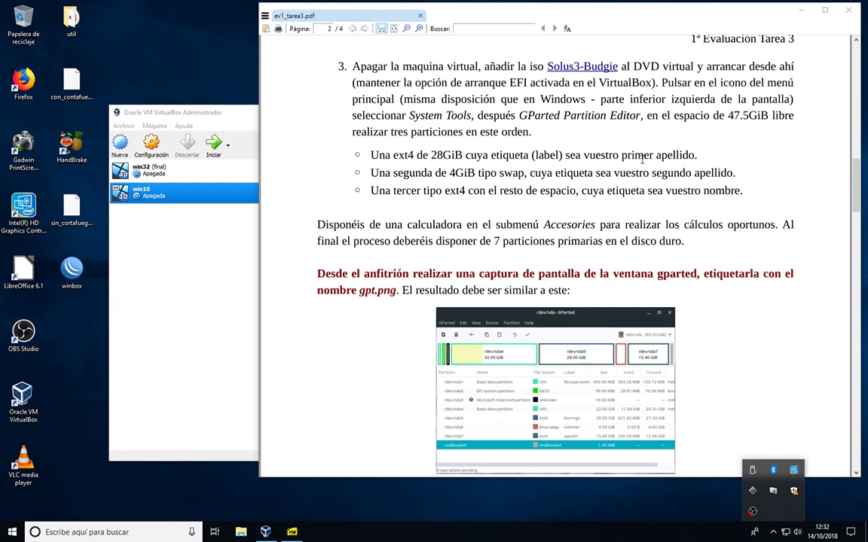
- Attach Solus-3-Budgie.iso to the empty optical drive in the win10 virtual machine's storage settings
click(721, 511)
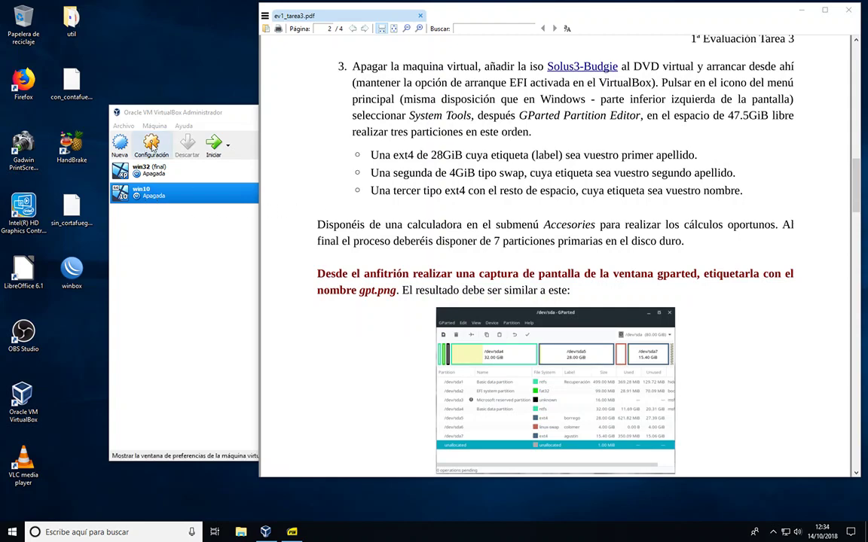
click(150, 143)
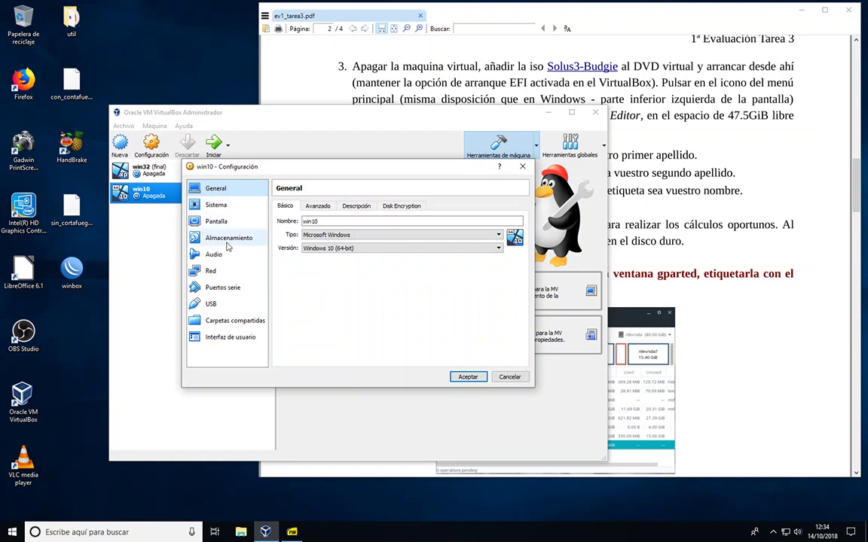
click(225, 240)
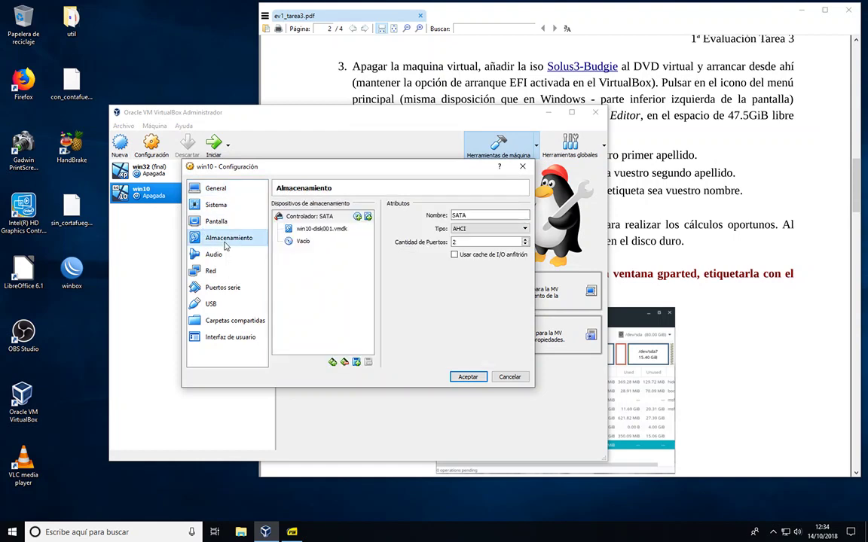
click(305, 242)
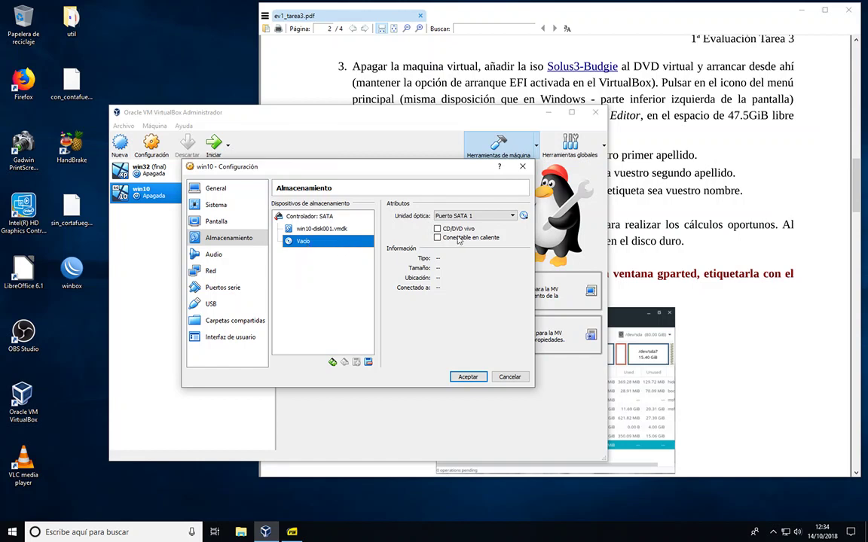
click(523, 216)
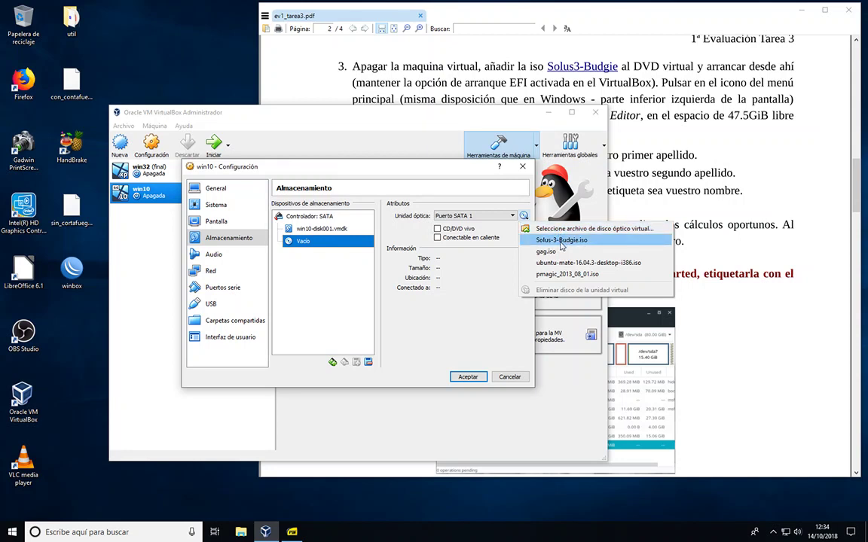
click(561, 241)
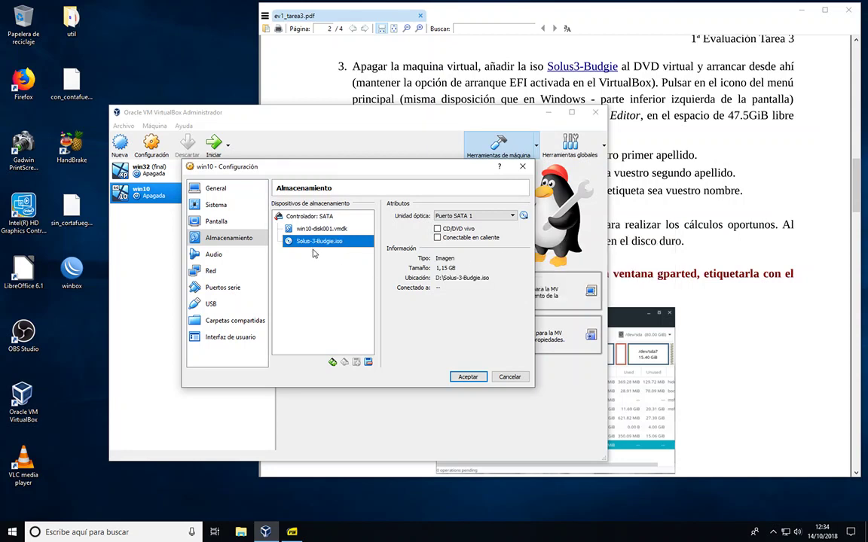
- Check the boot order and EFI setting, save the configuration, and start the win10 virtual machine
click(218, 206)
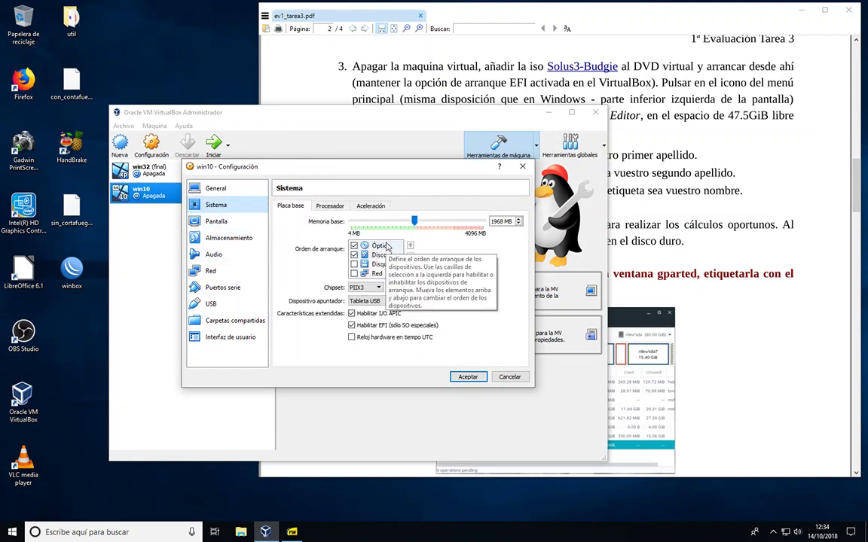
click(468, 377)
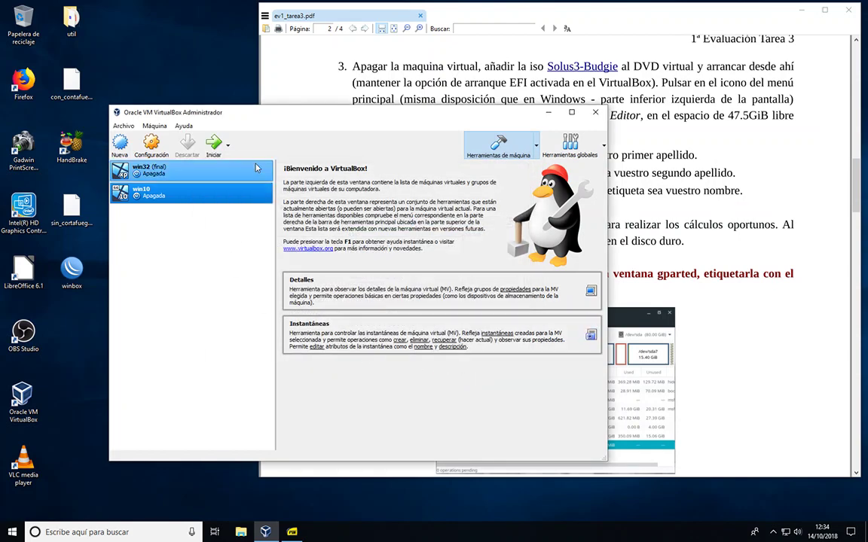
click(213, 147)
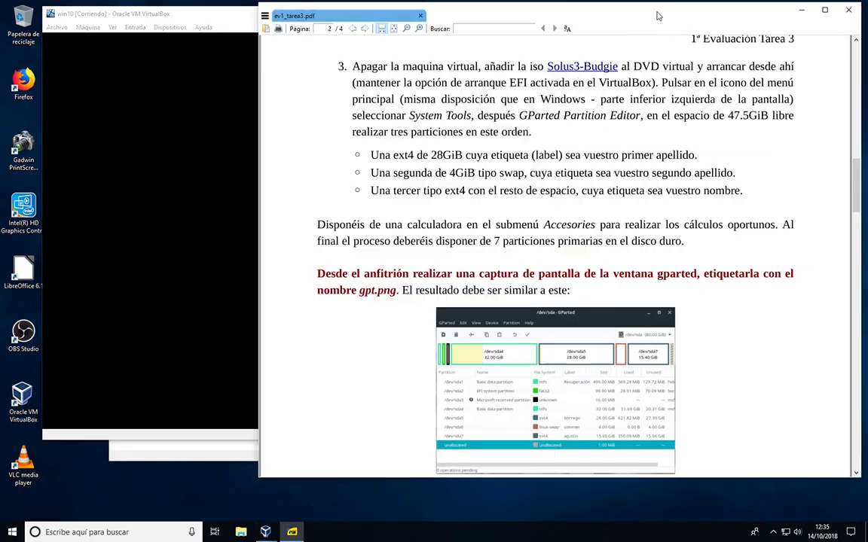
click(593, 15)
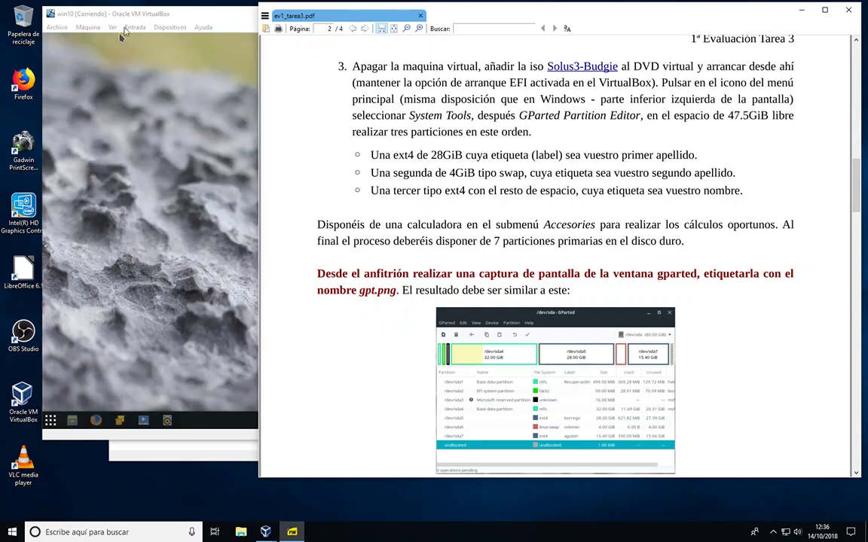
click(189, 17)
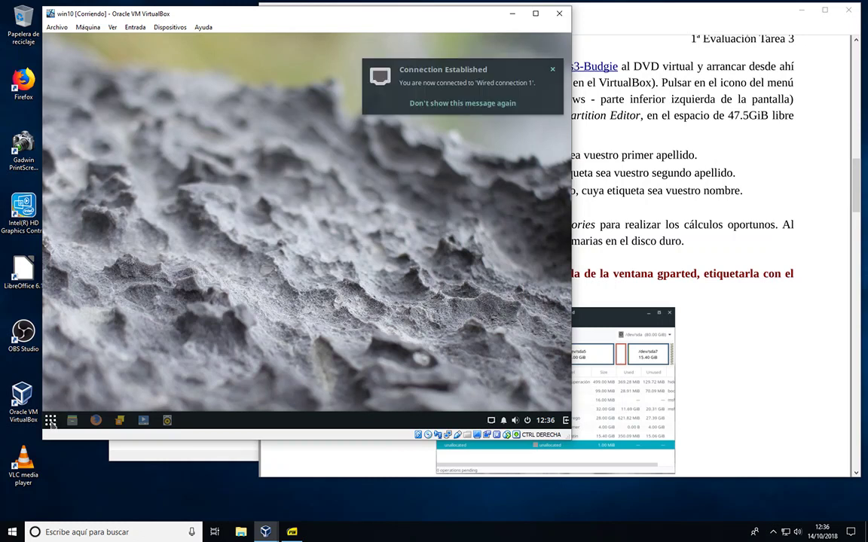
- Dismiss the wired connection notification on the Solus live desktop
click(50, 422)
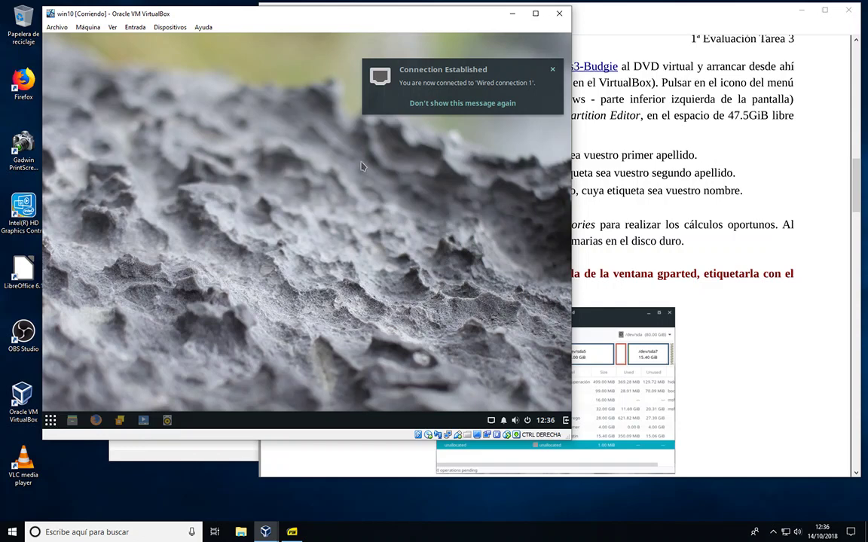
click(552, 69)
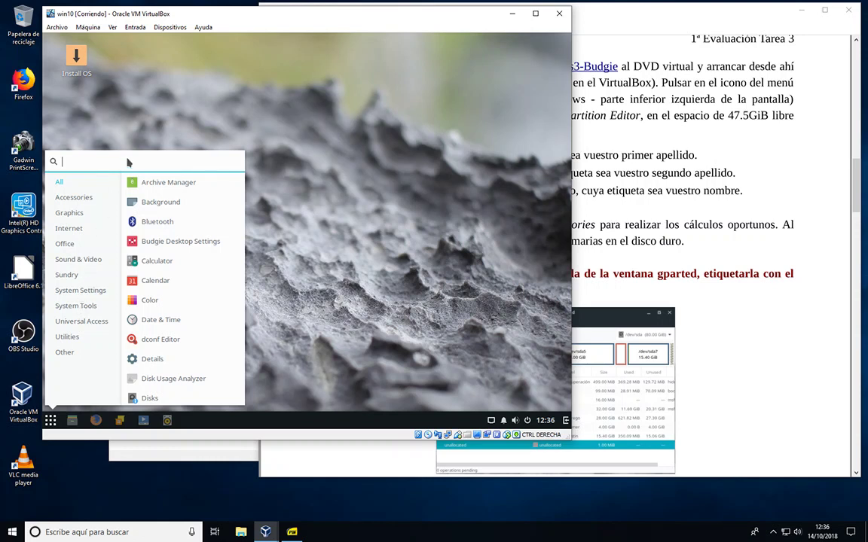
click(180, 356)
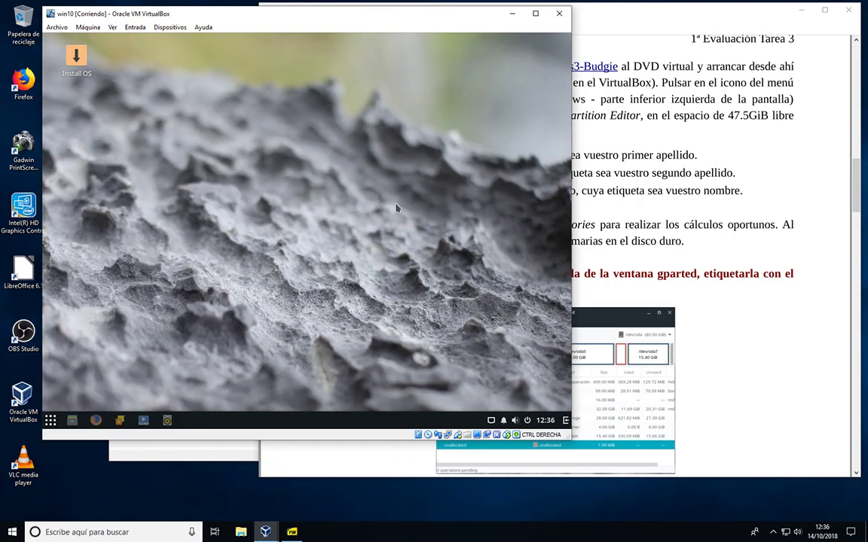
- Launch GParted Partition Editor from the System Tools category and reposition its window on the live desktop
click(51, 420)
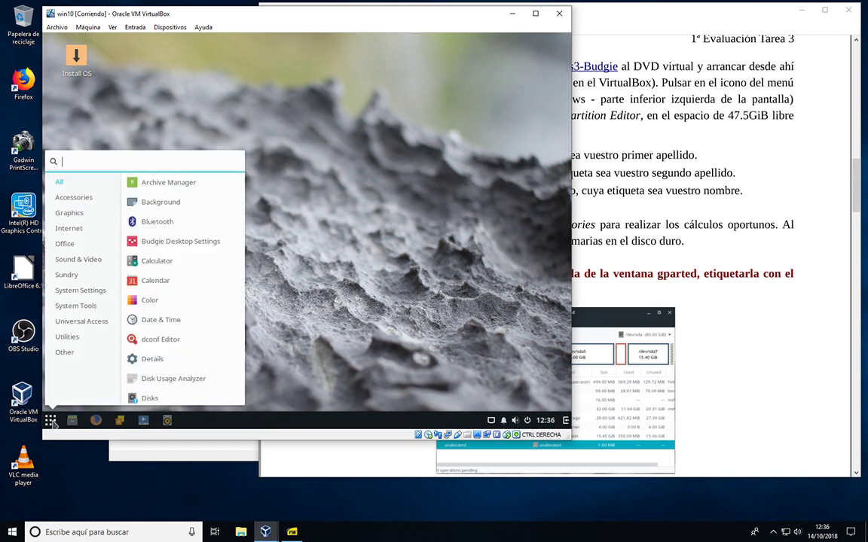
click(75, 292)
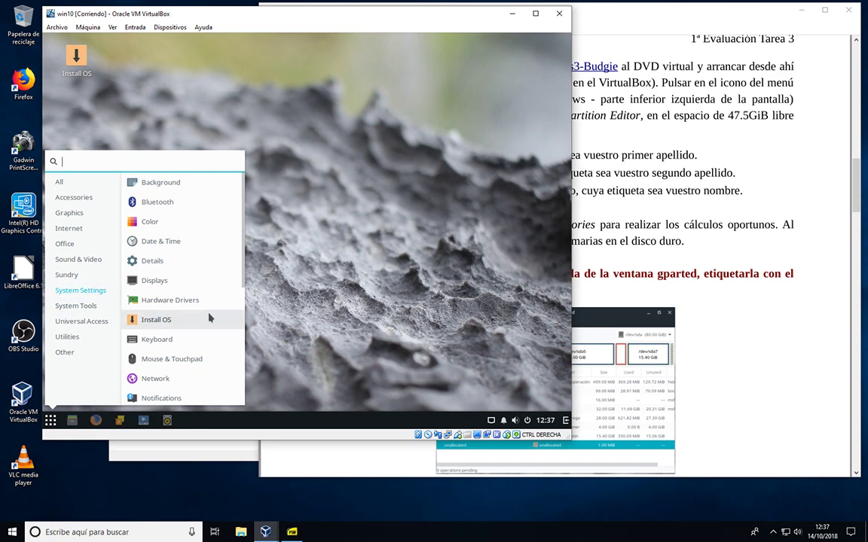
click(599, 118)
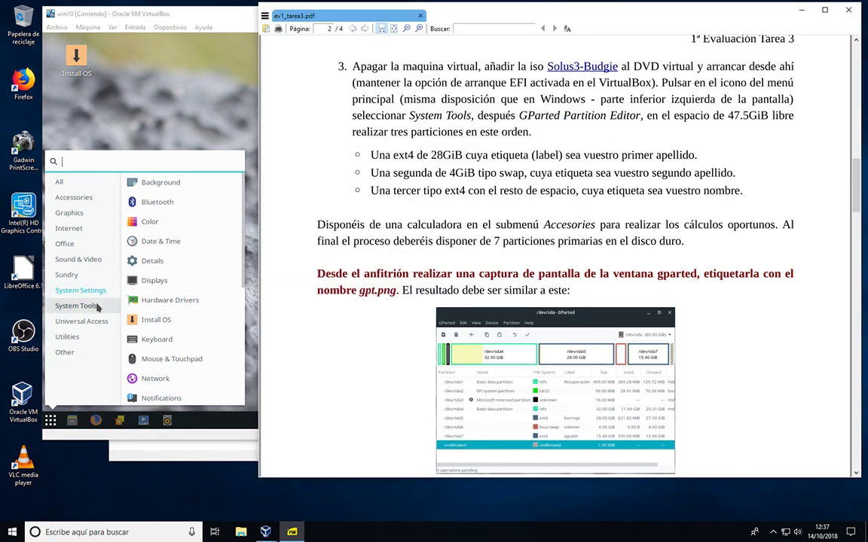
click(93, 309)
click(93, 307)
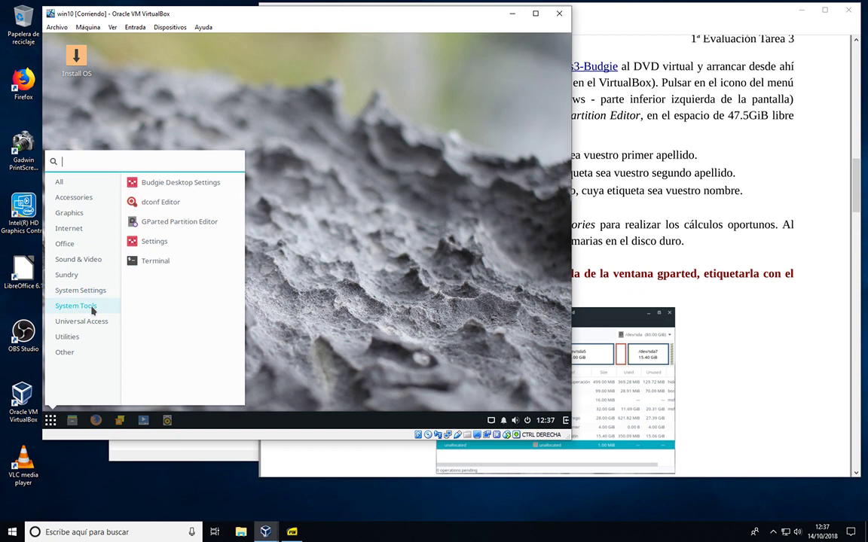
click(189, 225)
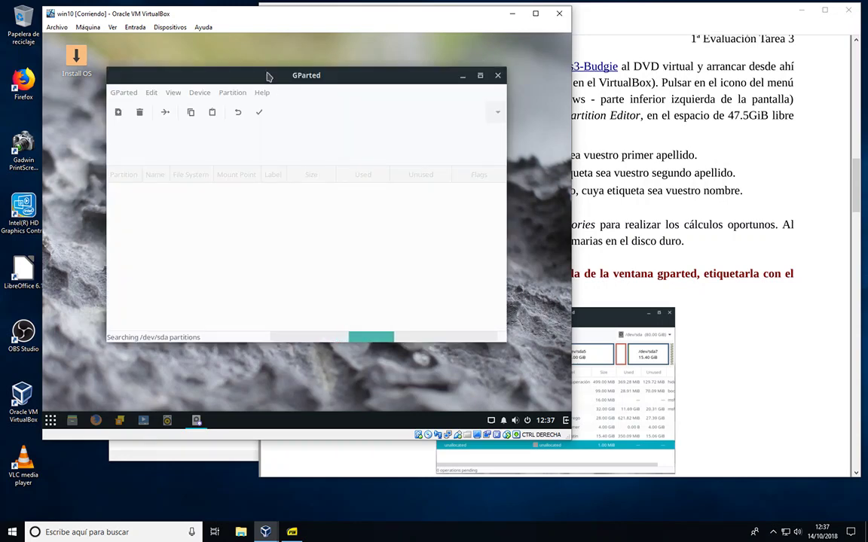
drag(261, 80, 301, 68)
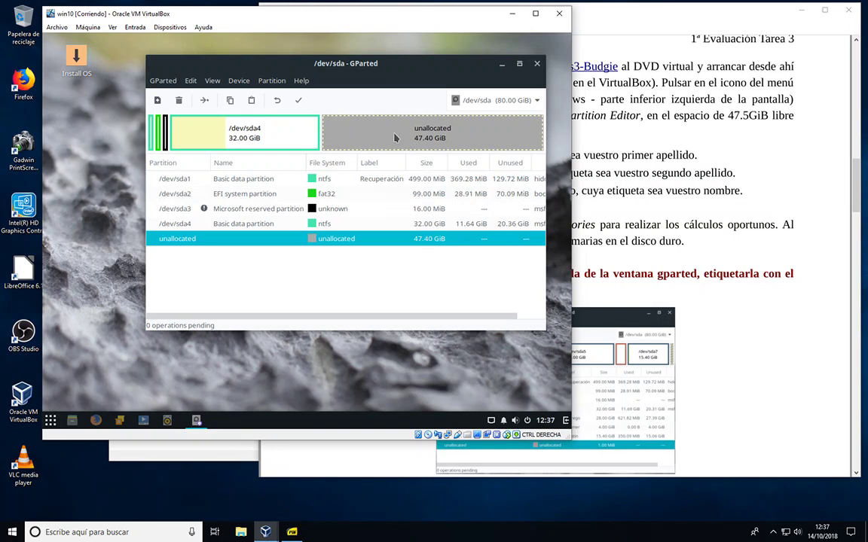
- Open the Calculator from Accessories in the virtual machine and consult the partition sizes in the task PDF
click(51, 421)
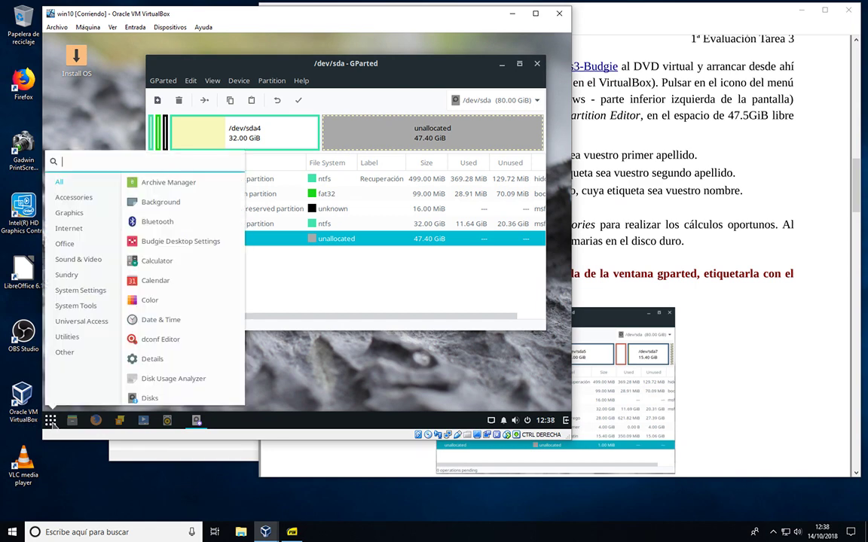
click(75, 199)
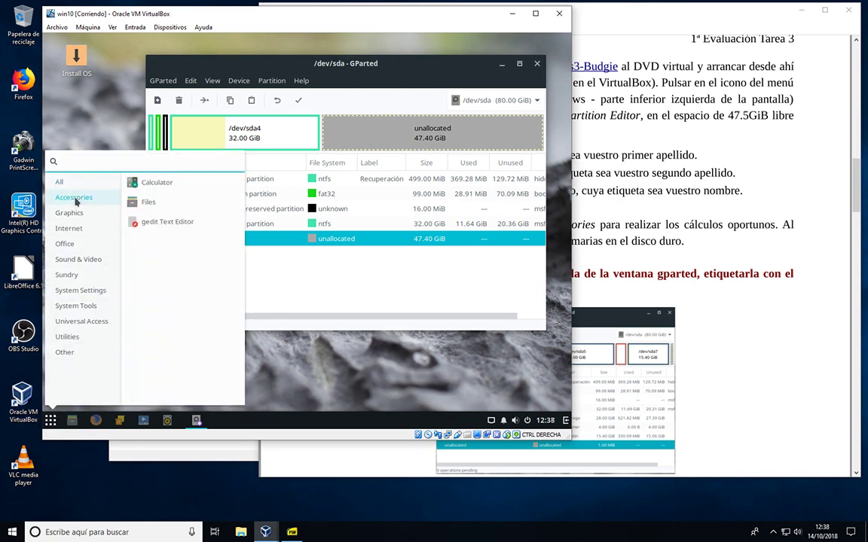
click(161, 183)
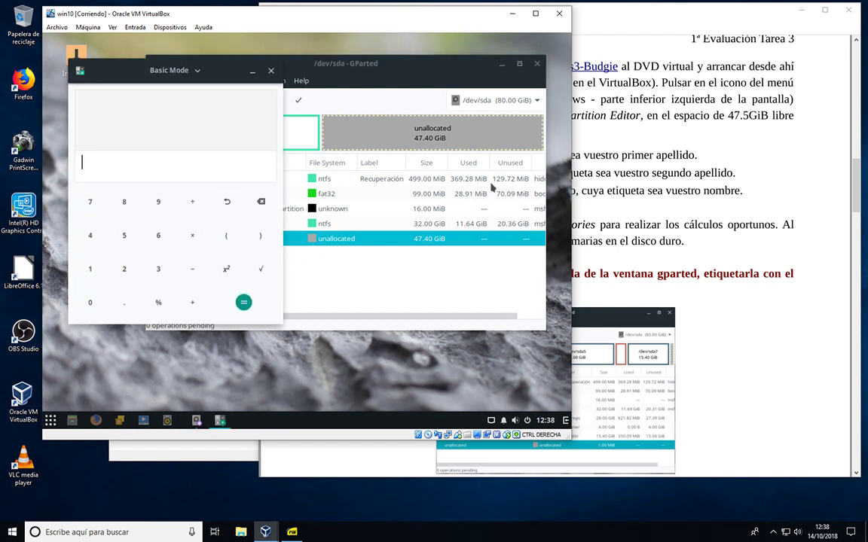
click(561, 134)
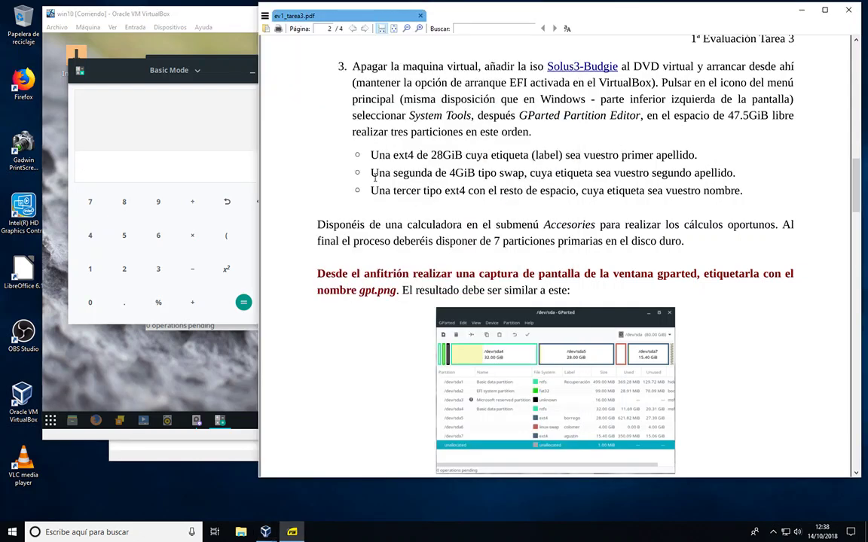
- Calculate 28×1024 to convert the first partition's size from GiB to MiB
click(126, 270)
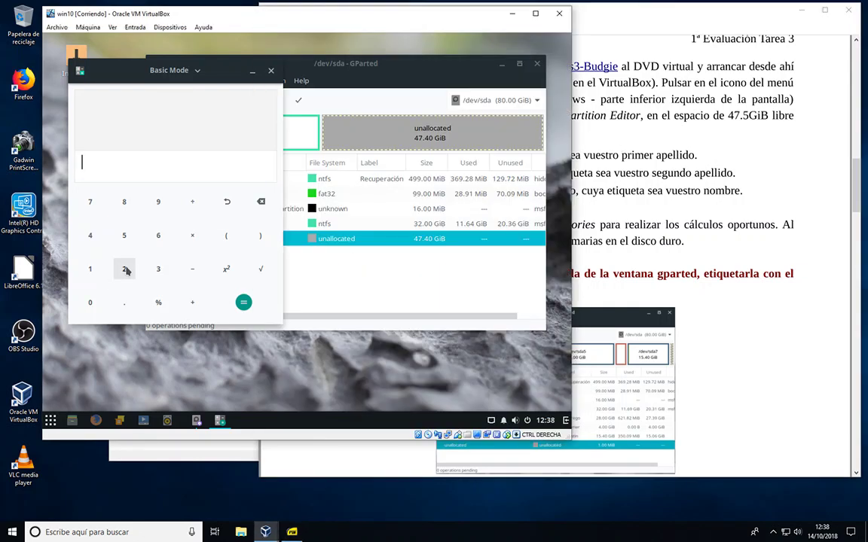
click(125, 201)
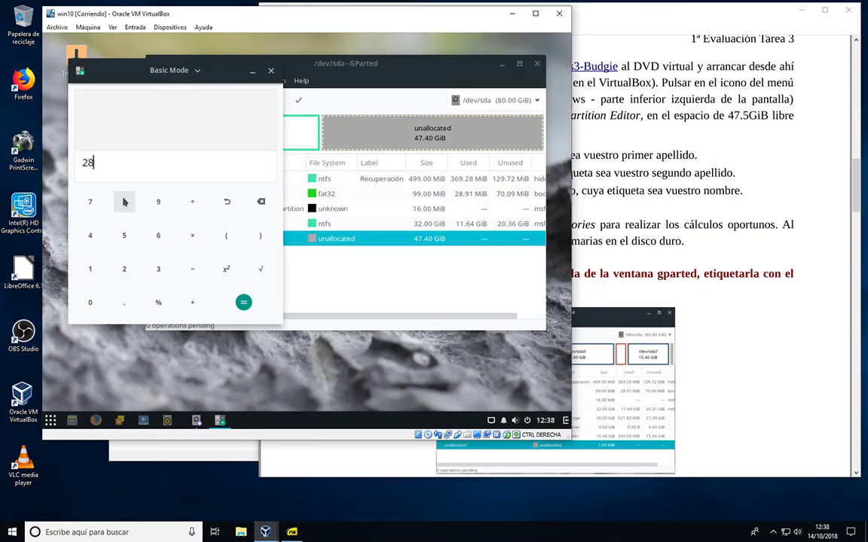
click(192, 235)
click(91, 269)
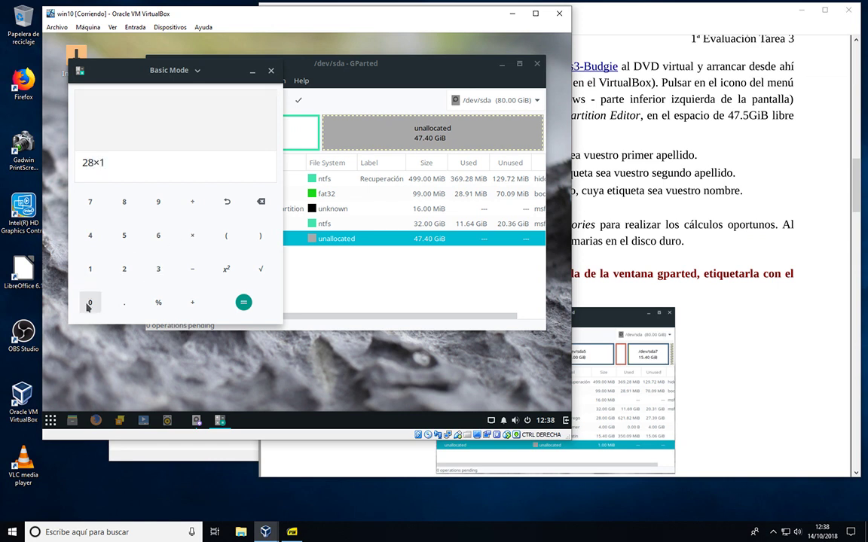
click(90, 302)
click(121, 269)
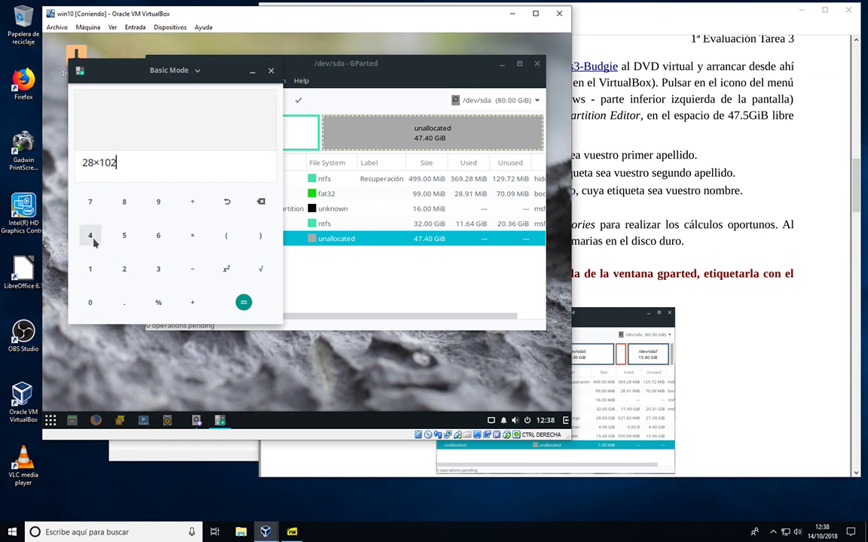
click(90, 235)
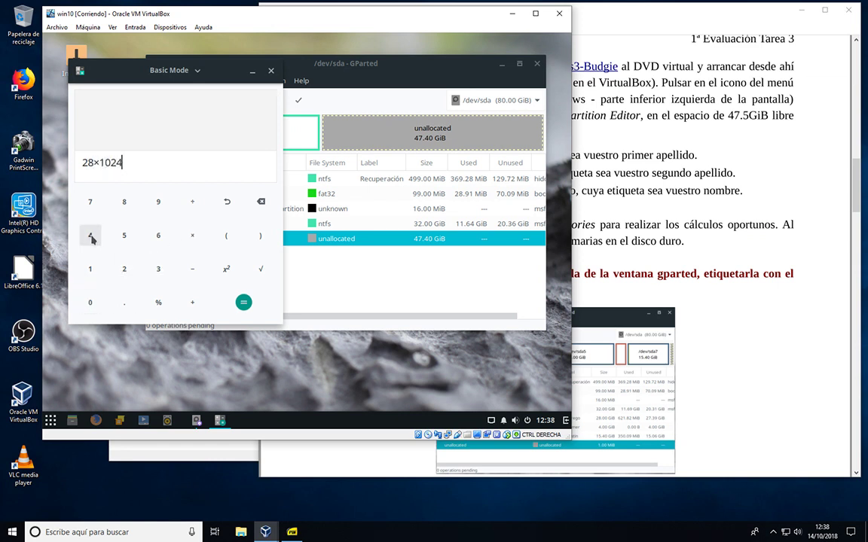
click(239, 303)
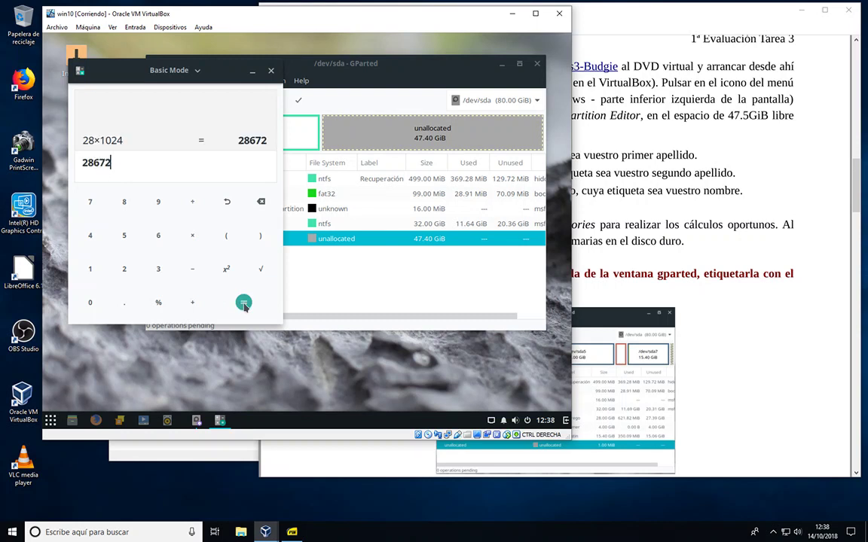
- Add a primary ext4 partition of 28672 MiB in the unallocated space, labelled with the first surname
click(391, 135)
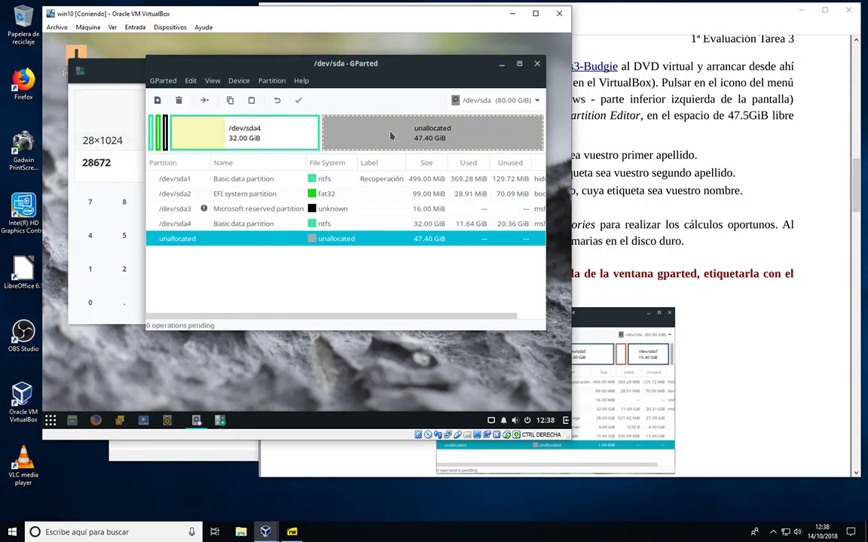
right_click(390, 134)
click(408, 140)
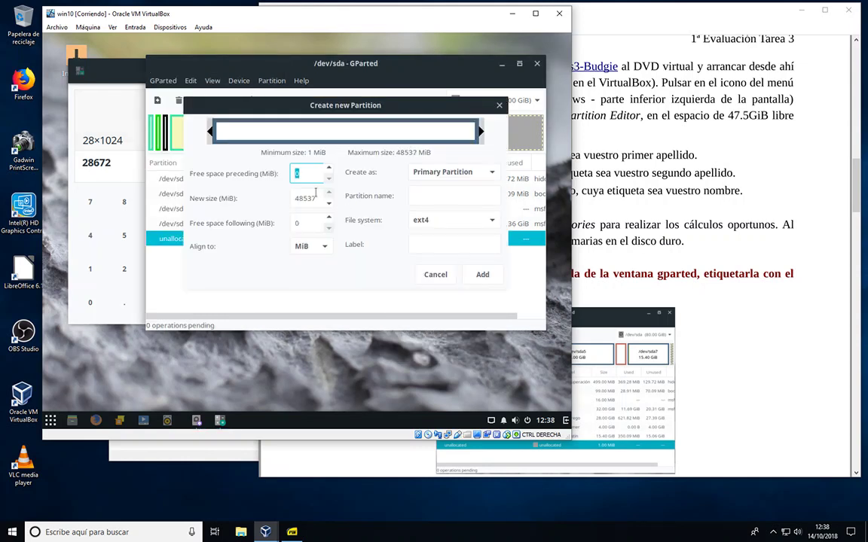
key(Tab)
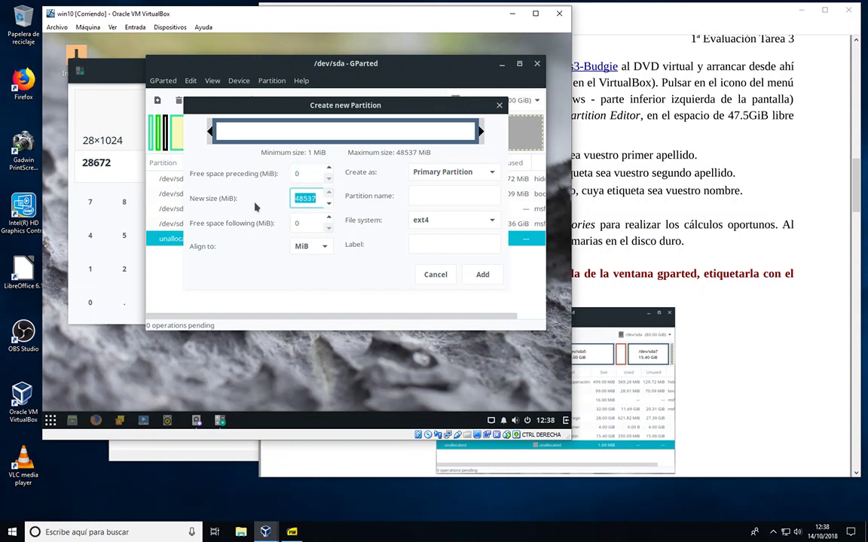
text(28672)
click(491, 220)
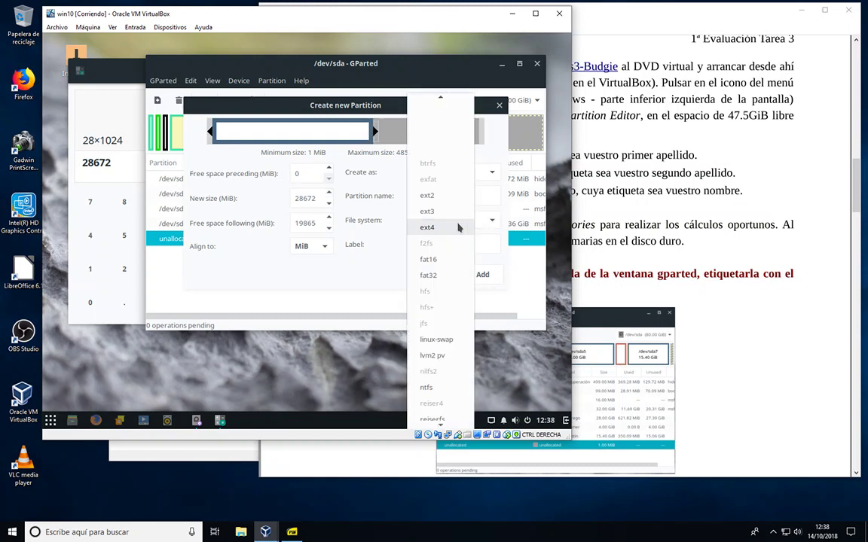
click(458, 227)
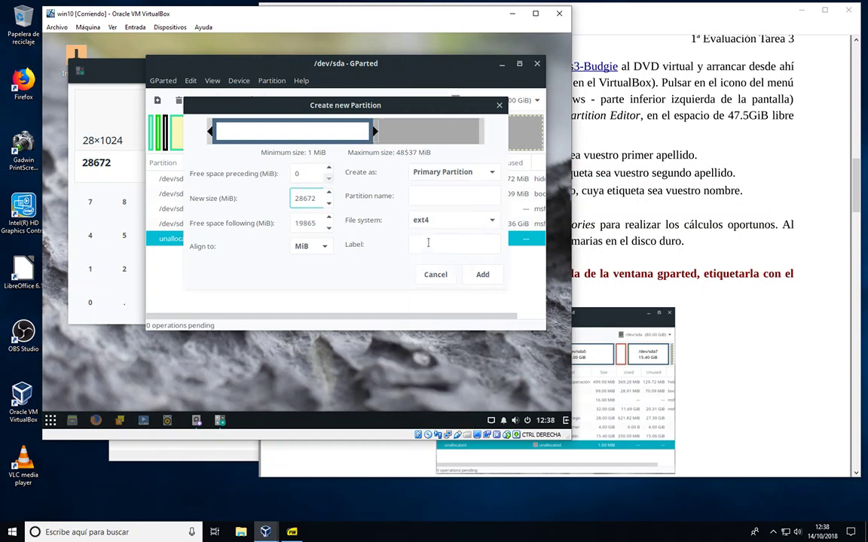
click(428, 242)
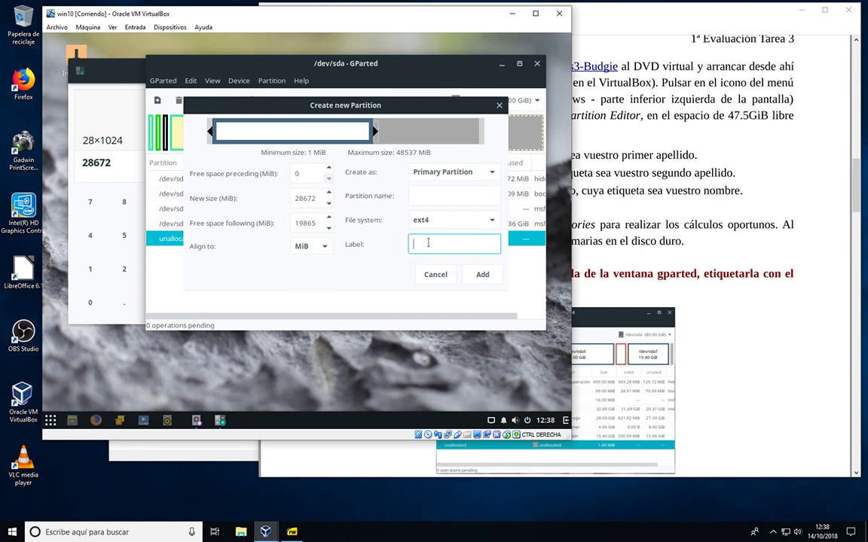
text(borrego)
click(480, 275)
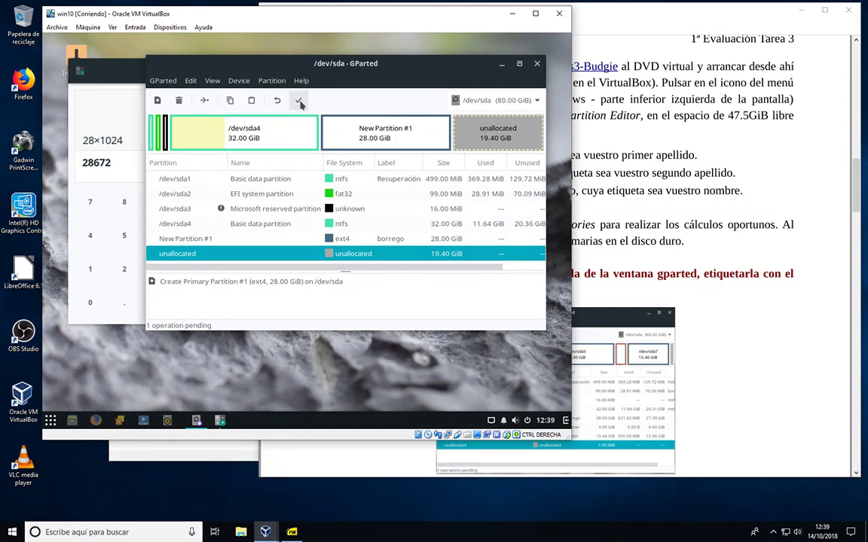
- Apply the pending creation of the 28 GiB ext4 partition to the disk and close the progress report
click(299, 102)
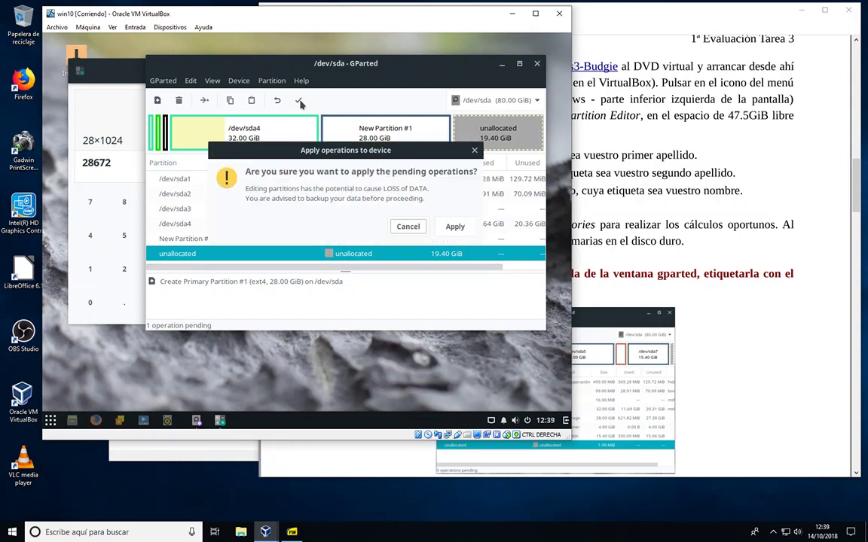
click(452, 228)
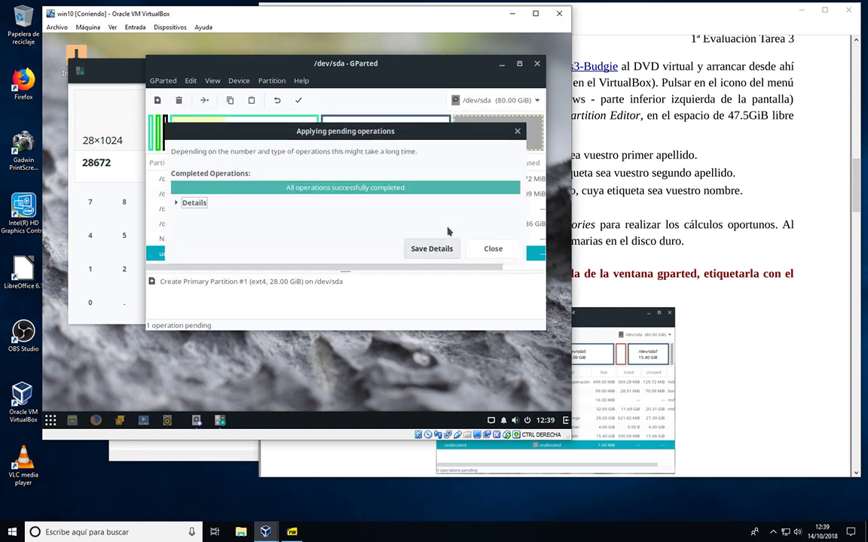
click(495, 251)
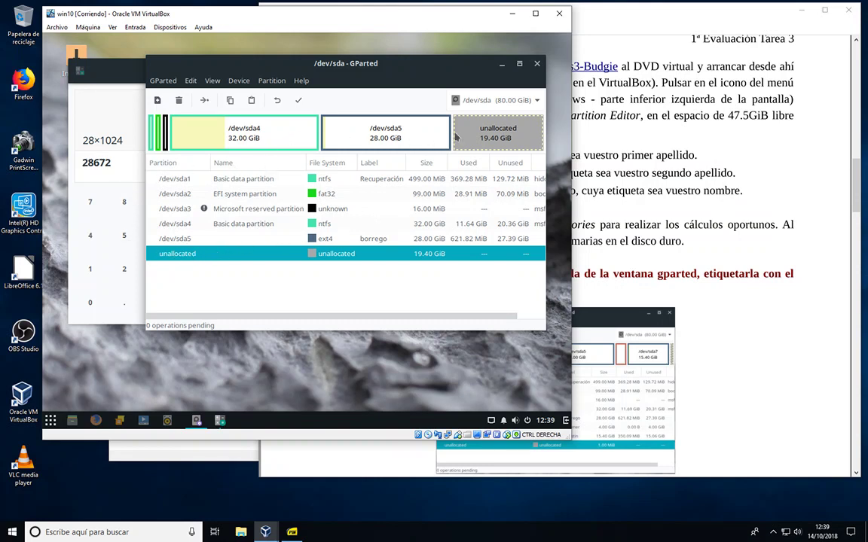
- Calculate 4×1024 in the Calculator to convert the swap partition's size from GiB to MiB
click(119, 161)
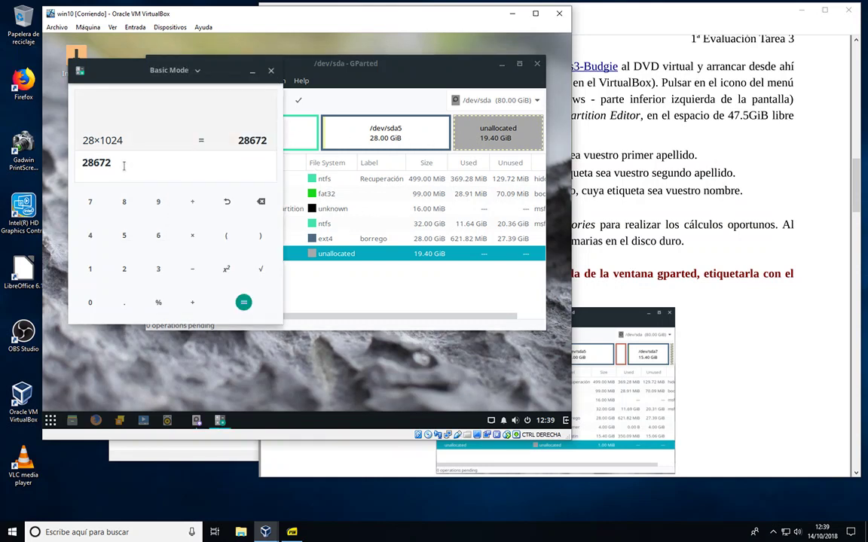
key(BackSpace)
key(BackSpace)
key(BackSpace)
key(BackSpace)
key(BackSpace)
text(4x1024)
click(243, 302)
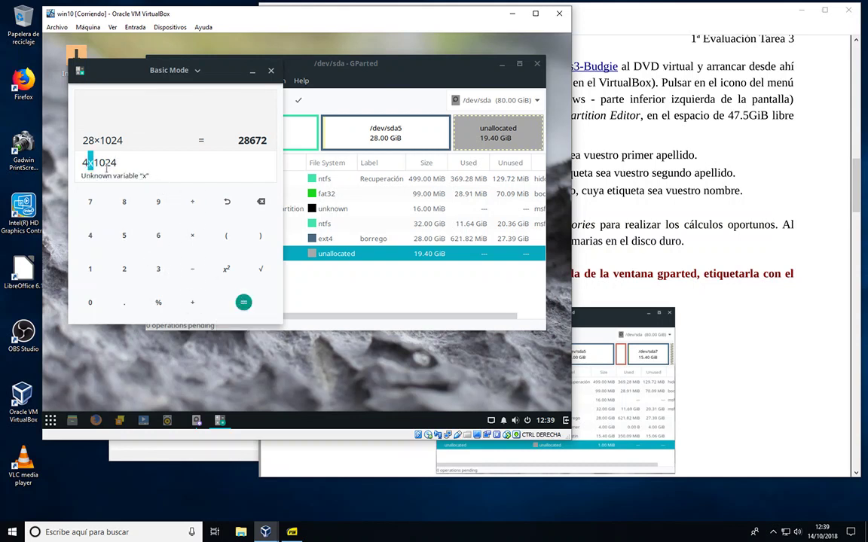
key(BackSpace)
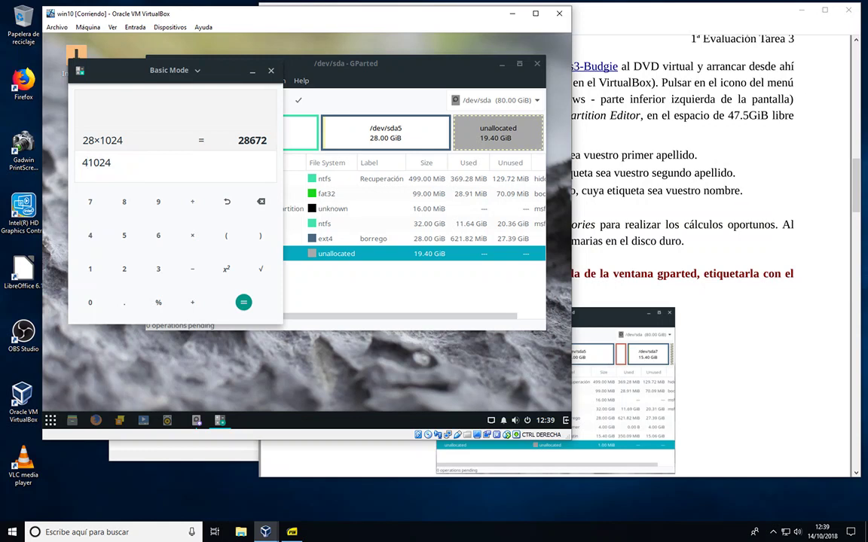
click(194, 238)
click(243, 302)
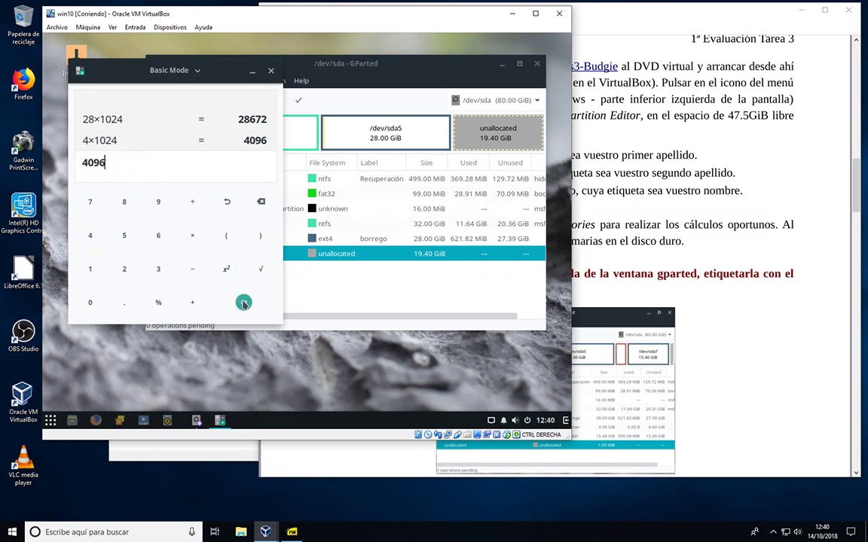
- Add a primary linux-swap partition of 4096 MiB in the remaining unallocated space, labelled with the second surname
click(488, 140)
right_click(487, 139)
click(431, 142)
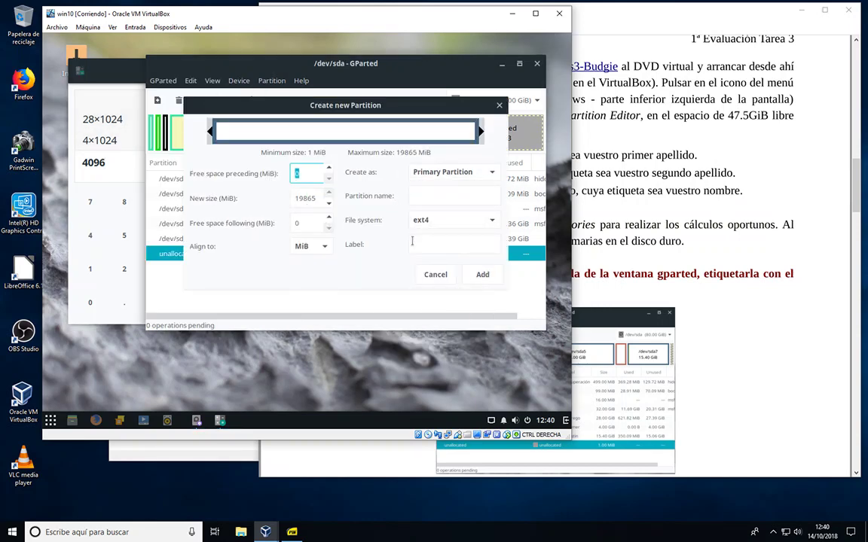
click(494, 224)
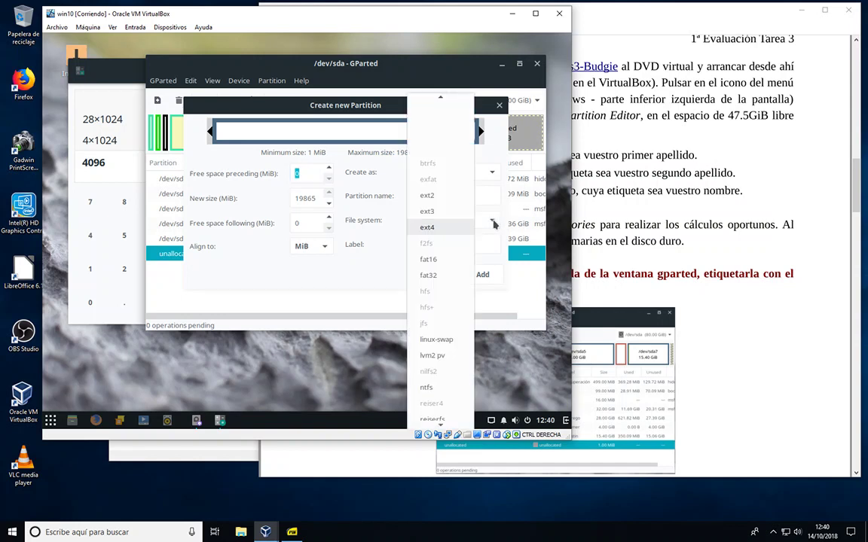
click(442, 341)
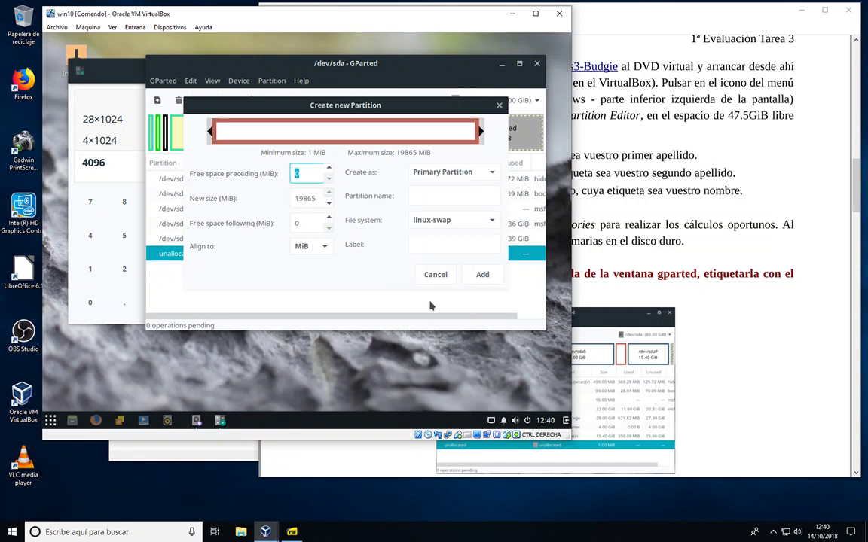
click(431, 242)
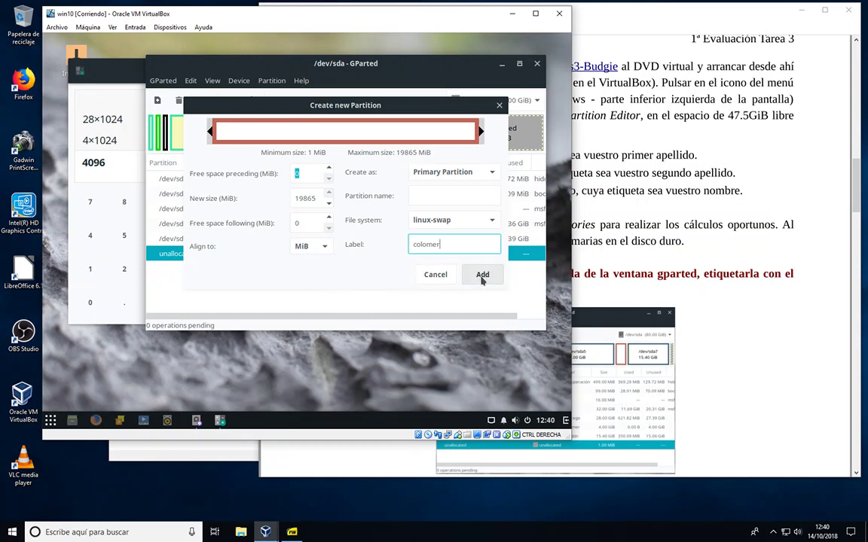
double_click(316, 199)
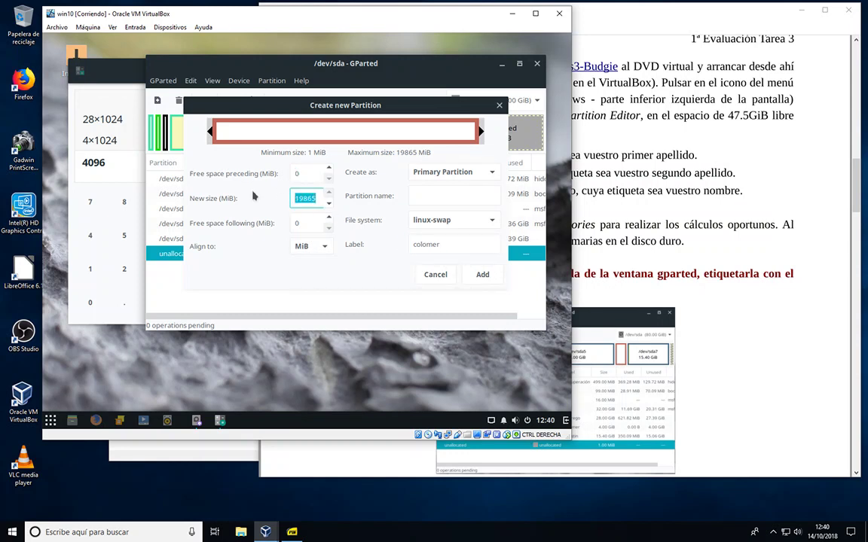
text(4096)
click(481, 274)
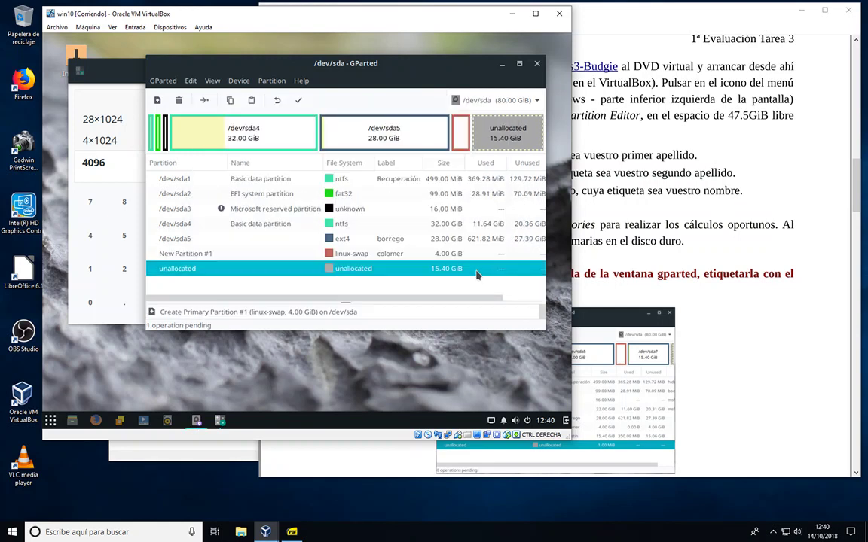
- Apply the pending creation of the linux-swap partition to the disk and close the progress report
click(300, 103)
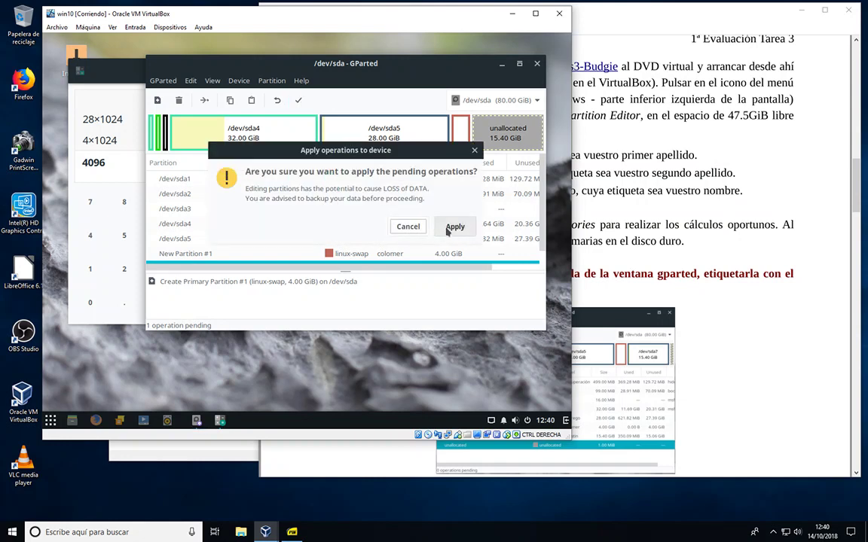
click(449, 231)
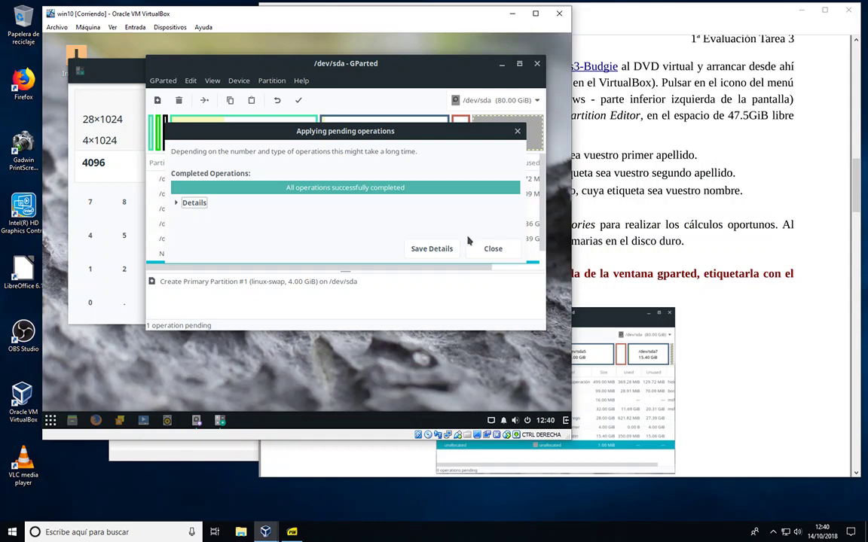
click(491, 249)
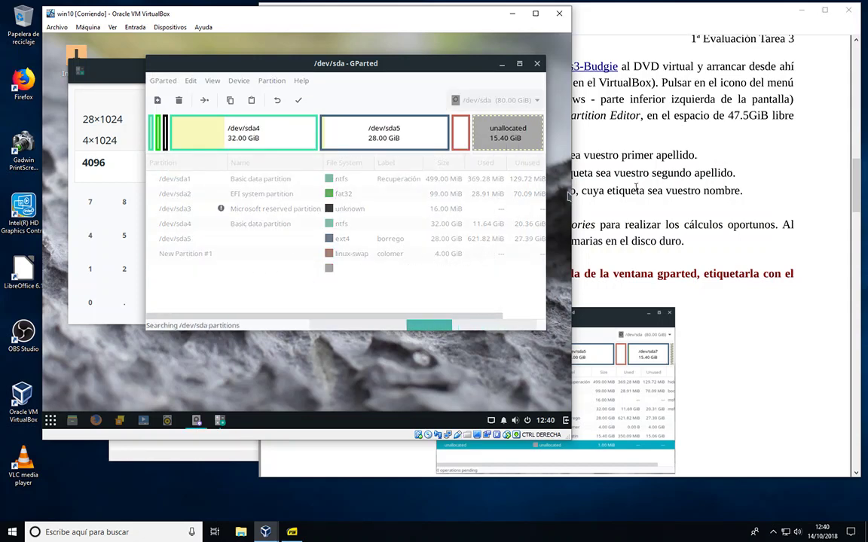
- Consult the third partition's requirements in the task PDF and add an ext4 partition filling the remaining space, labelled with the first name
key(alt+Tab)
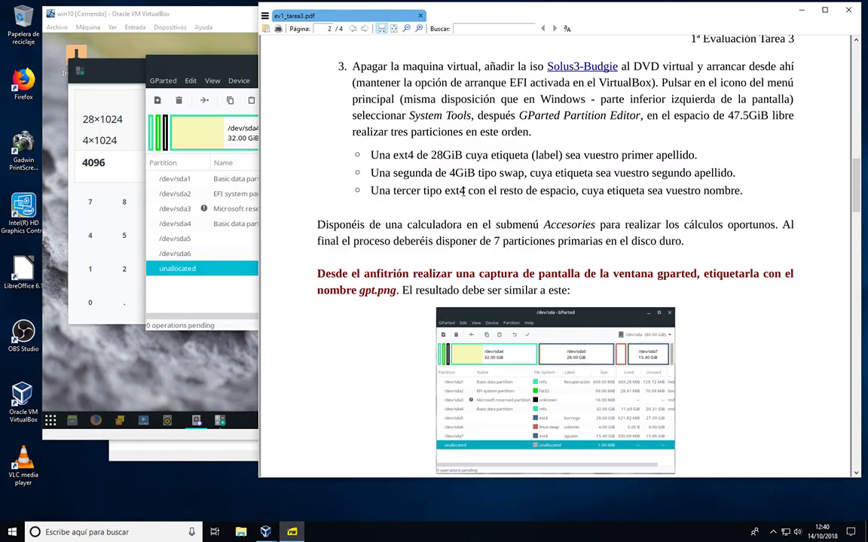
click(216, 66)
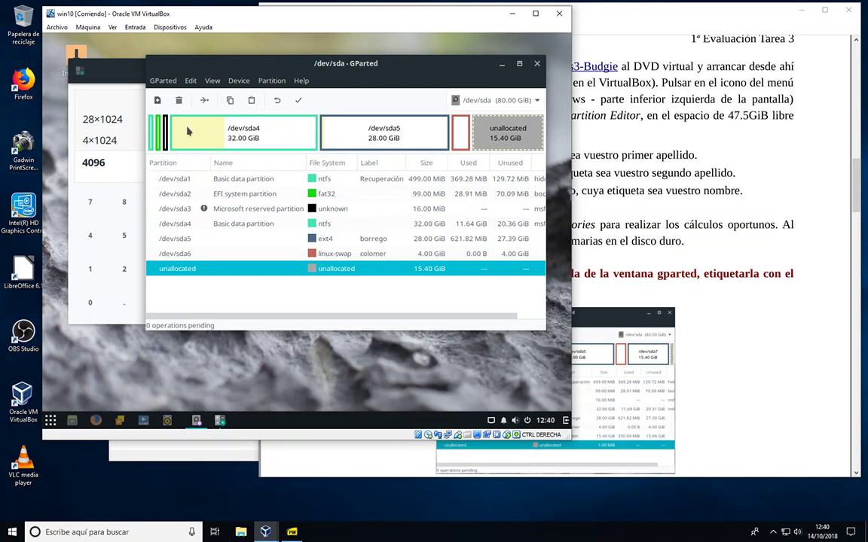
right_click(515, 136)
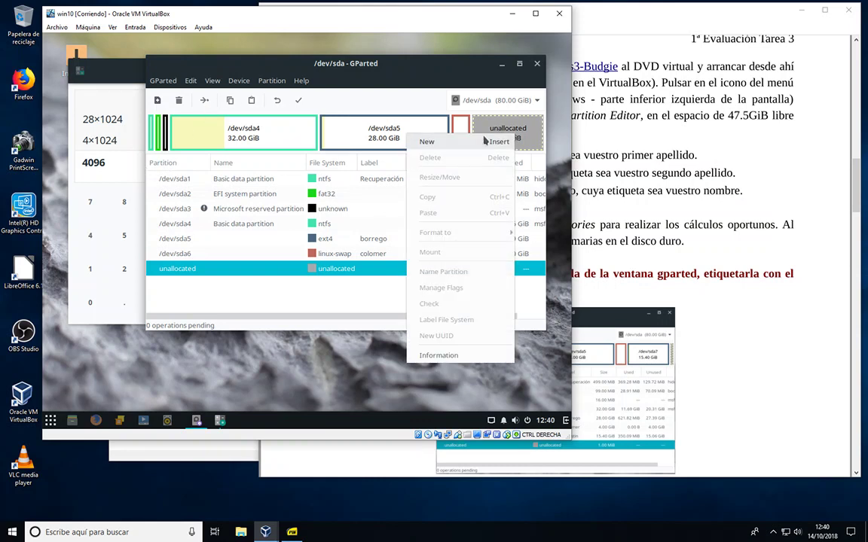
click(443, 143)
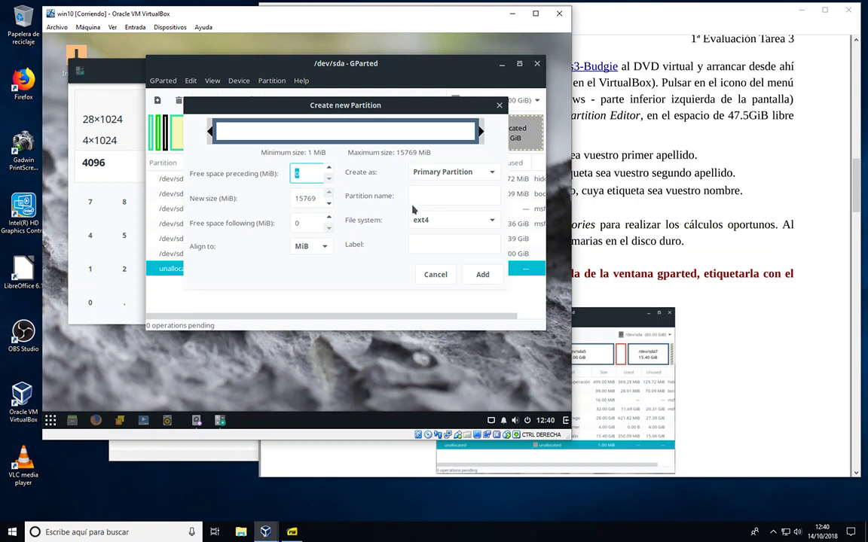
click(433, 241)
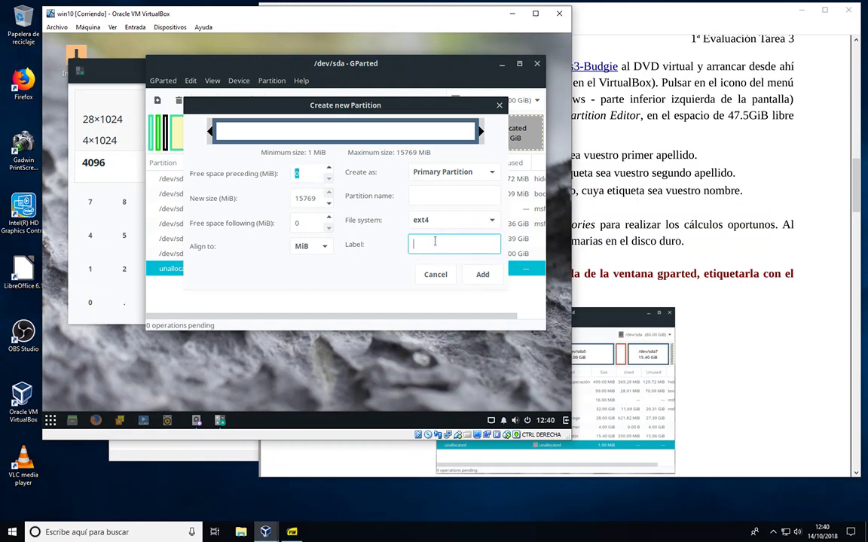
text(agustin)
click(480, 274)
drag(479, 293, 479, 271)
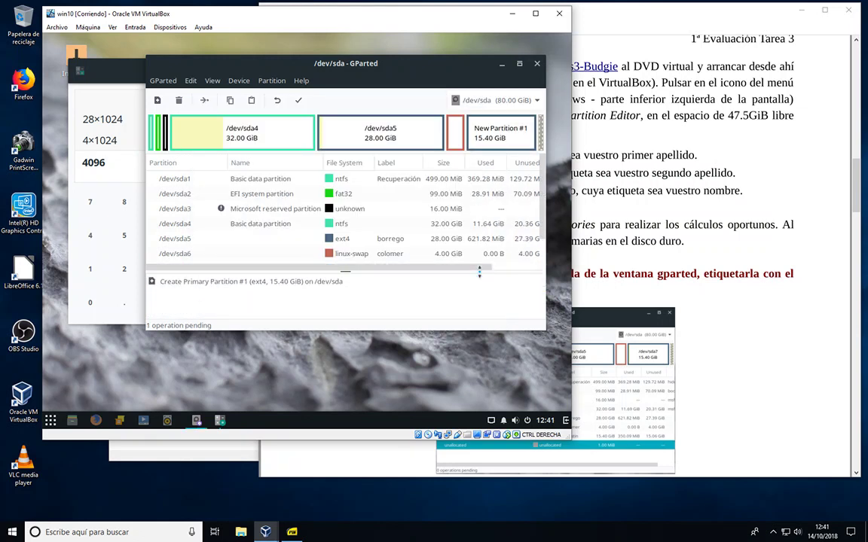
- Apply the pending creation of the third, ext4 partition to the disk and close the progress report
click(298, 100)
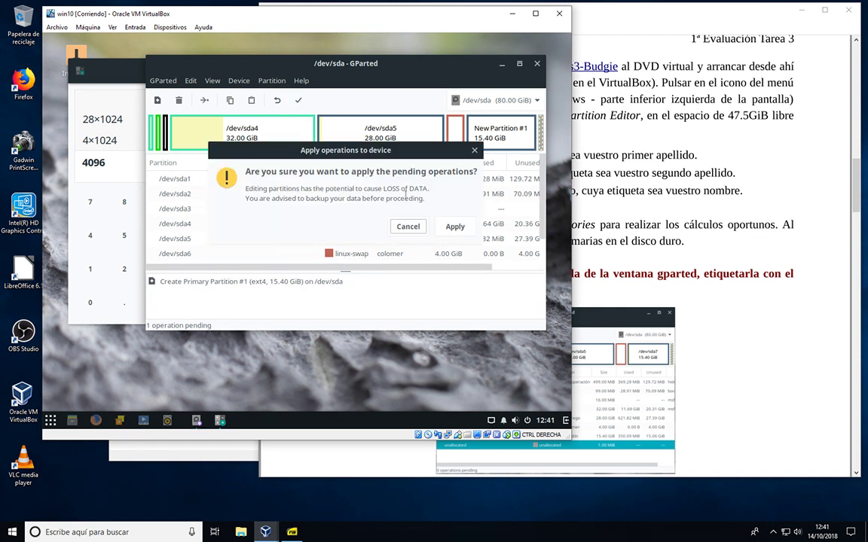
click(452, 228)
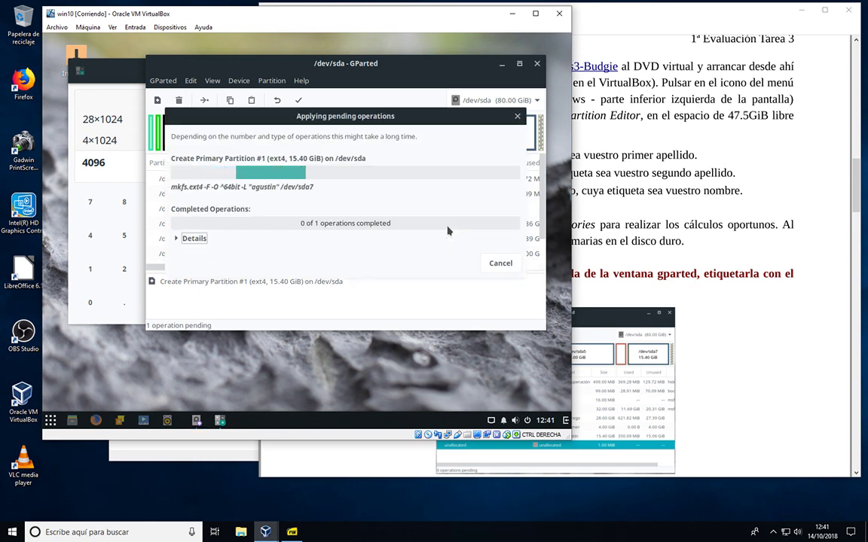
click(501, 252)
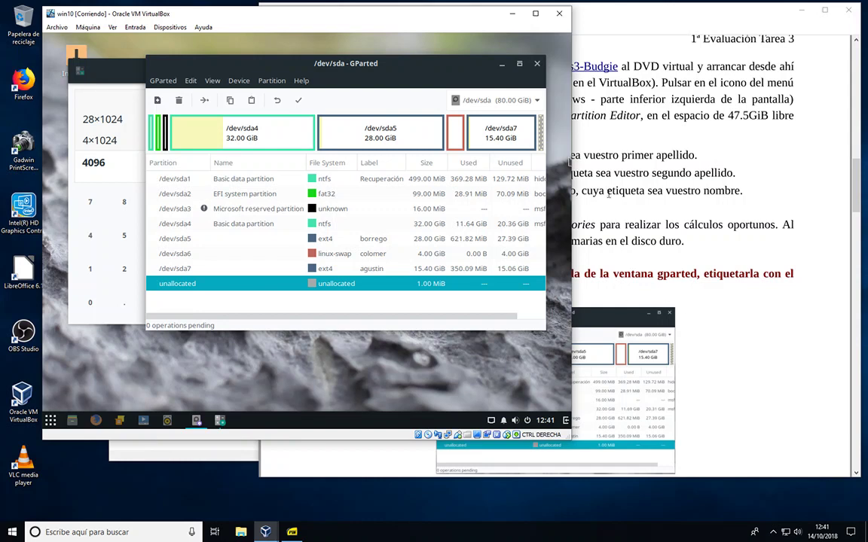
- Consult the screenshot requirement in the task PDF and return to the win10 virtual machine
click(622, 265)
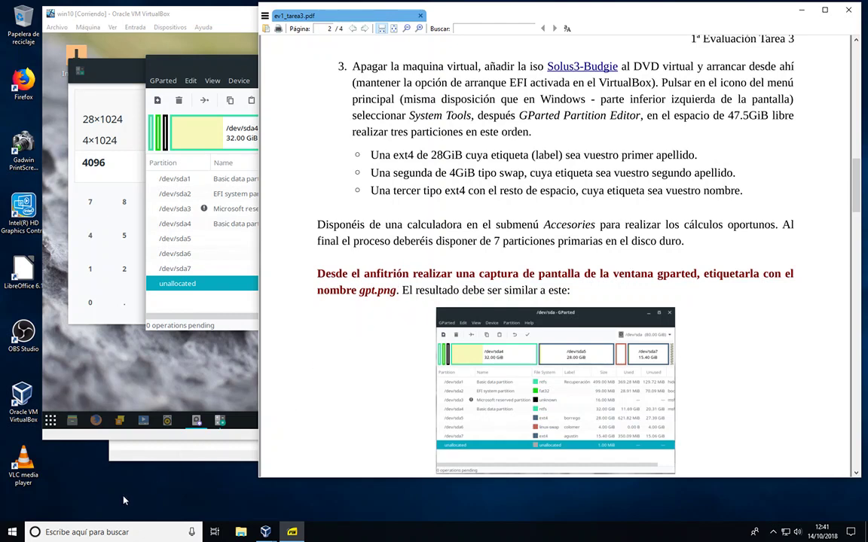
click(202, 18)
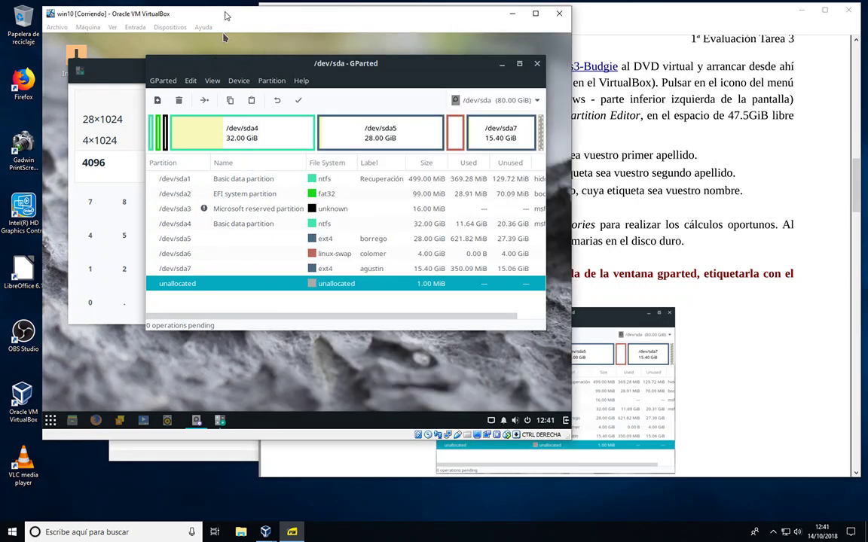
- Try to capture the GParted window with a free-form snip in the host's Snipping Tool (Herramienta Recortes), and discard the snip without saving
click(51, 533)
text(re)
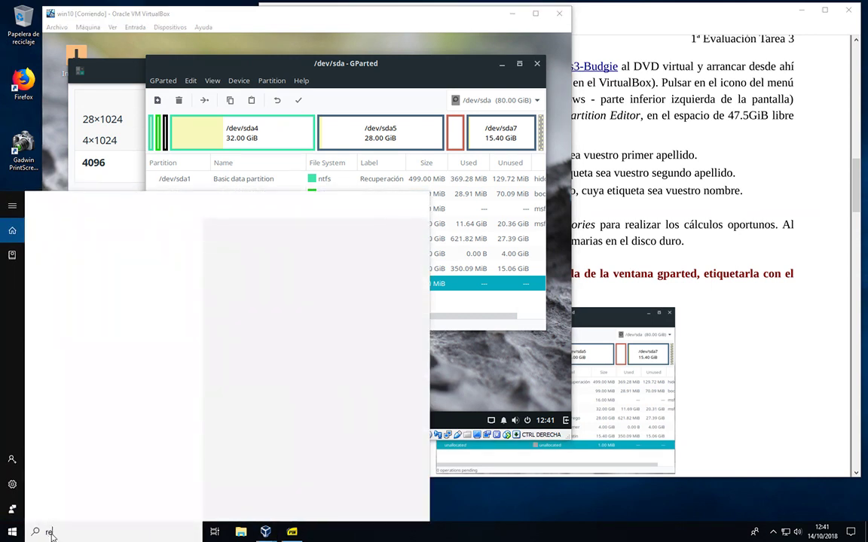
text(cortes)
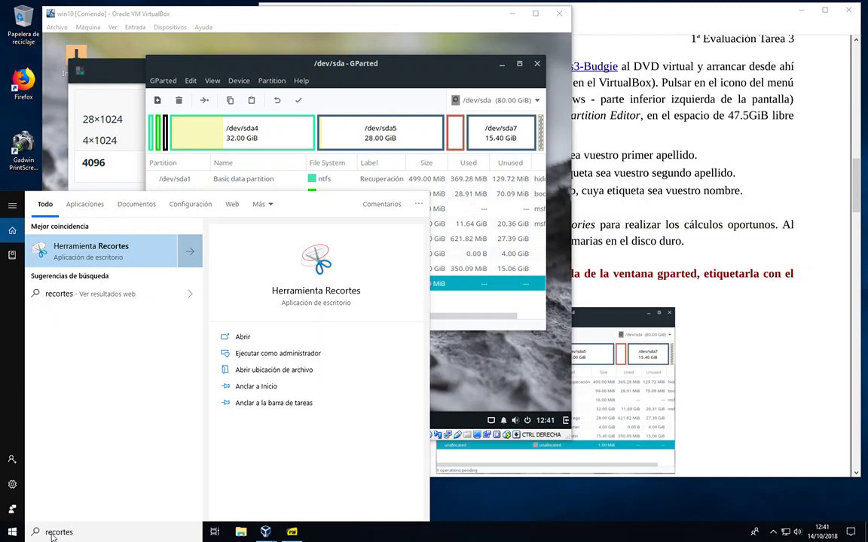
click(68, 246)
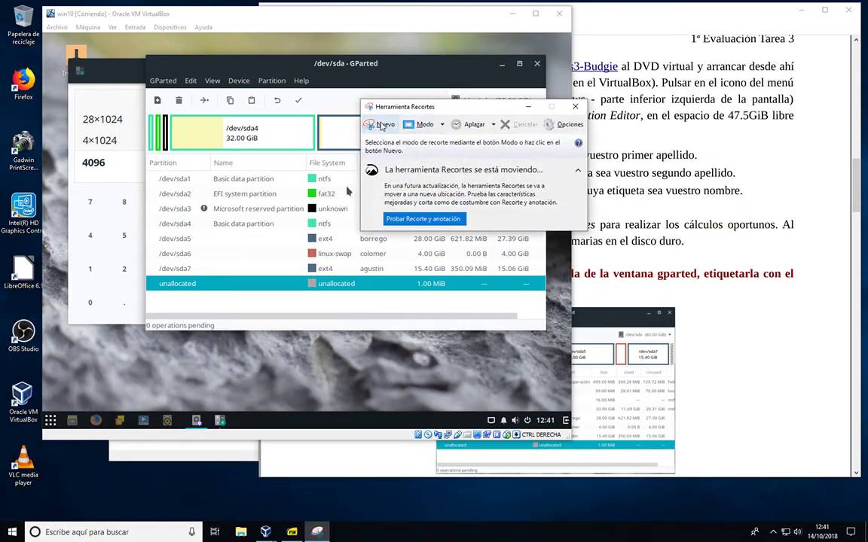
click(380, 124)
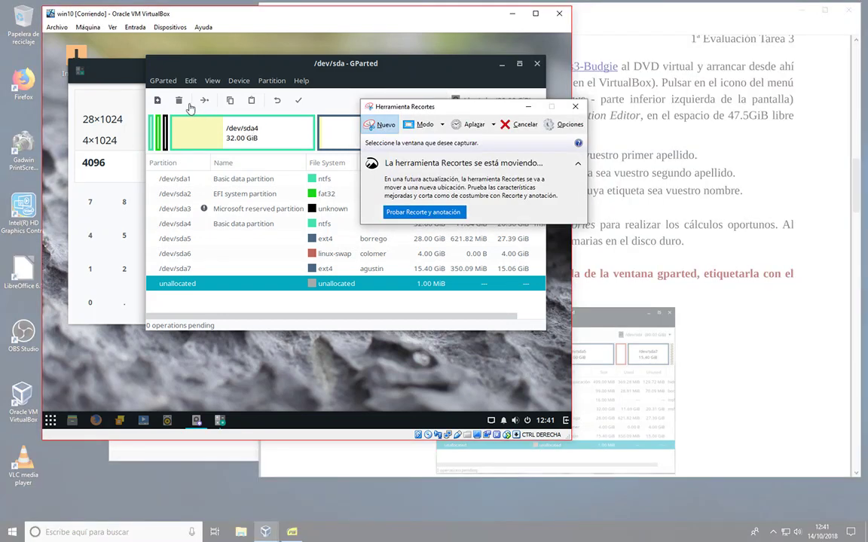
click(443, 126)
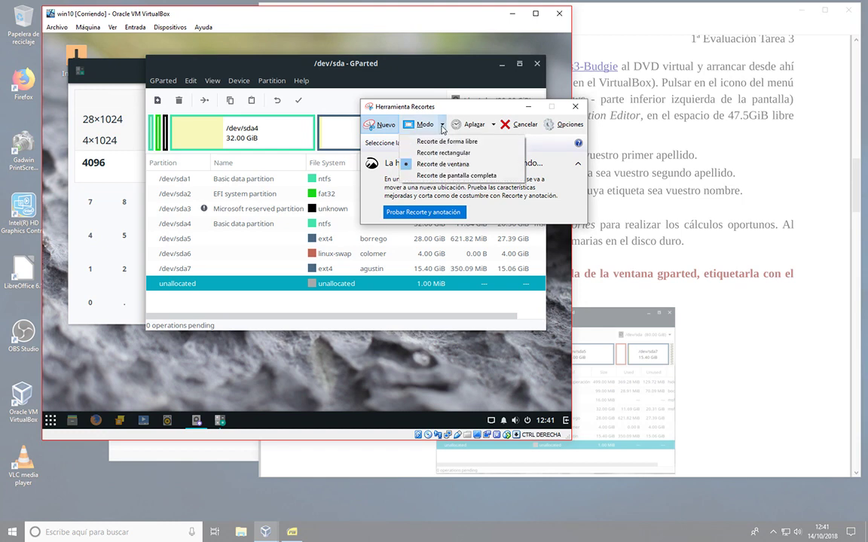
click(439, 143)
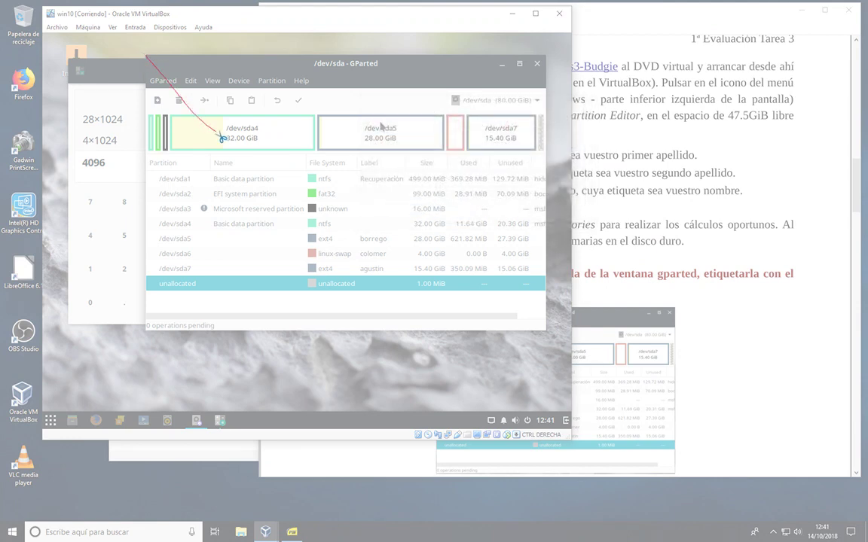
click(382, 128)
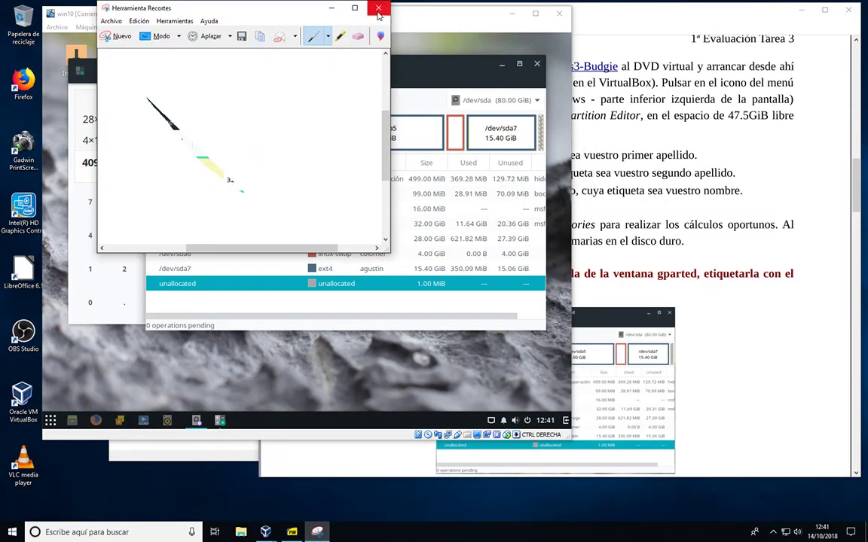
click(378, 8)
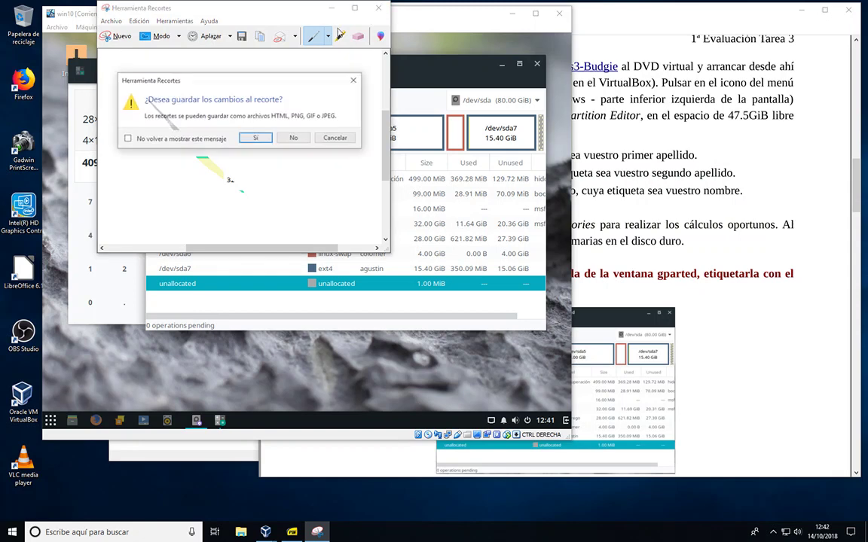
click(294, 139)
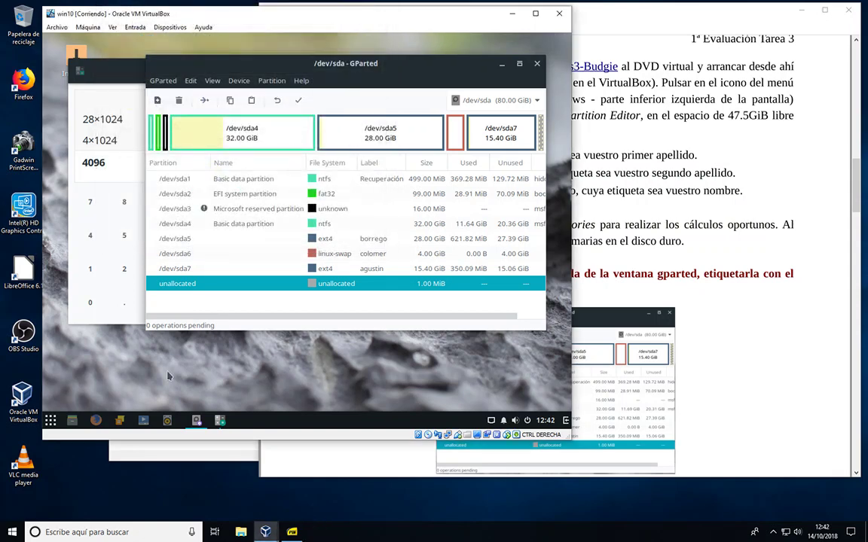
click(84, 533)
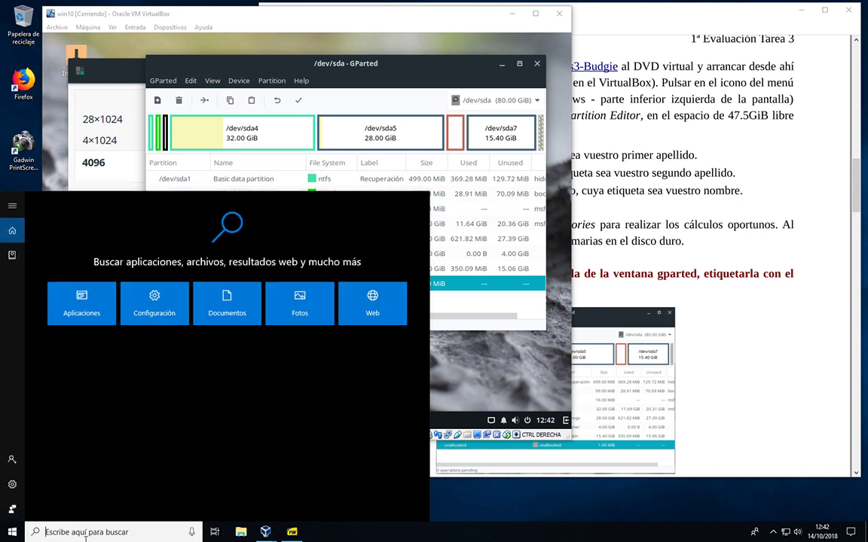
text(recortes)
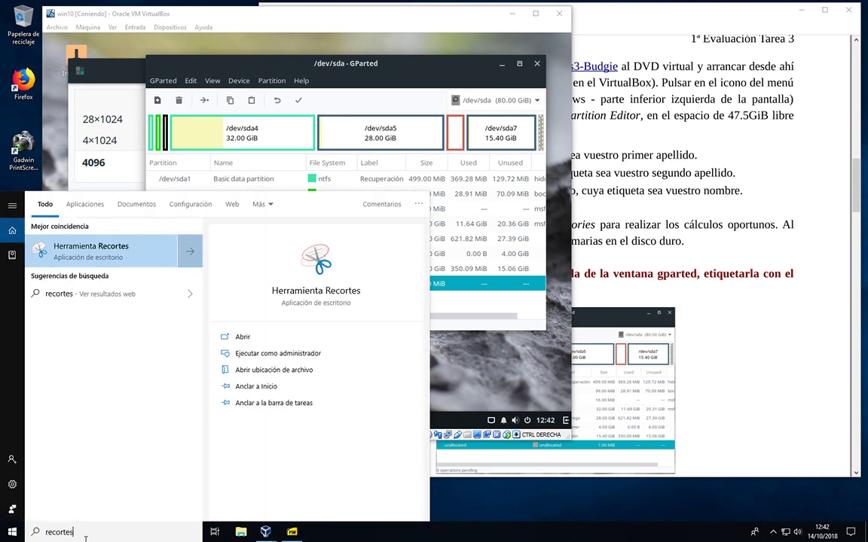
key(Return)
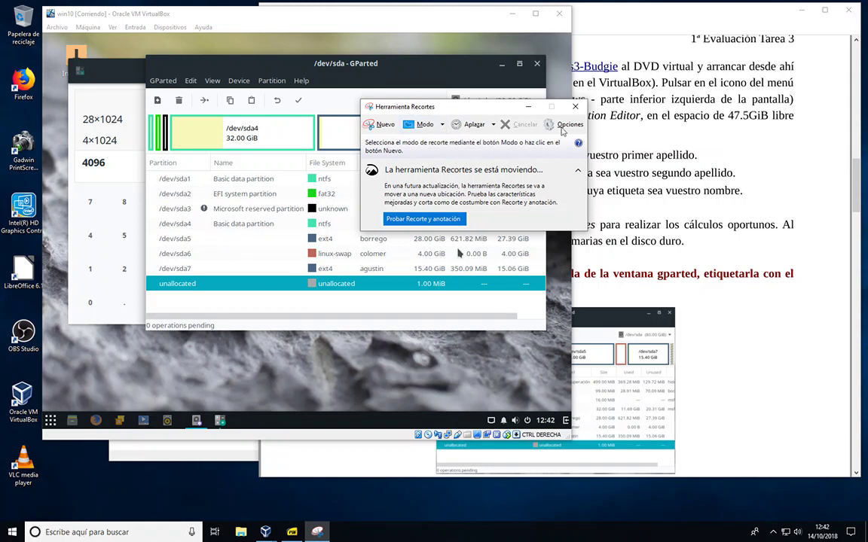
click(575, 106)
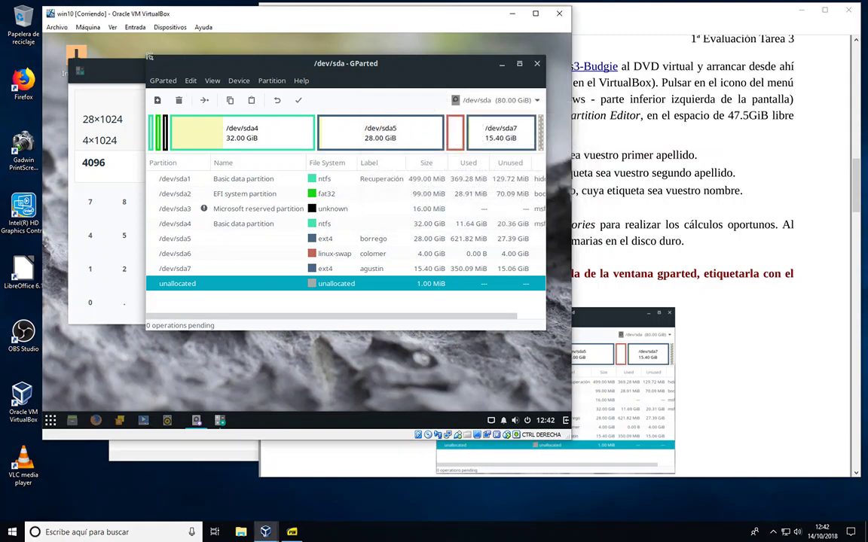
- Slightly resize the GParted window from its upper-left corner and open the host's Snipping Tool (Herramienta Recortes)
mouse_move(148, 58)
mouse_down()
mouse_move(160, 79)
mouse_move(264, 158)
mouse_move(173, 79)
mouse_move(160, 93)
mouse_move(153, 55)
mouse_up()
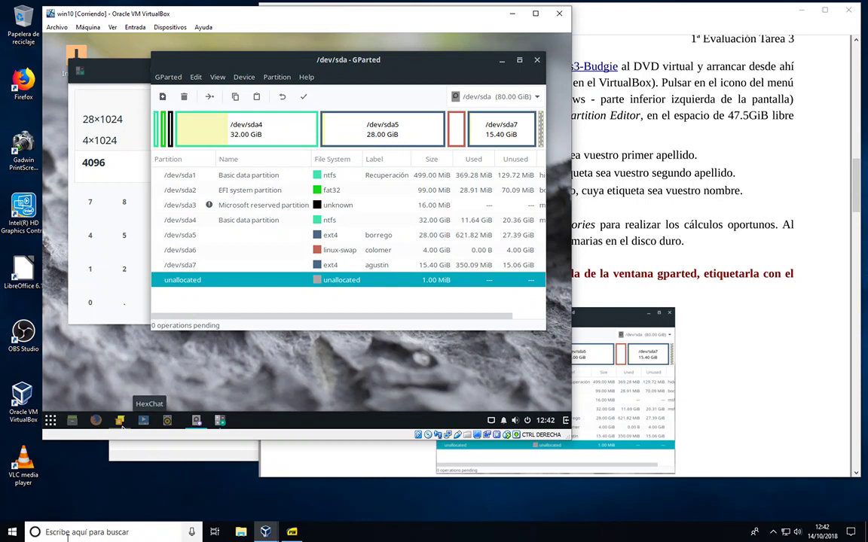
click(69, 532)
text(recoe)
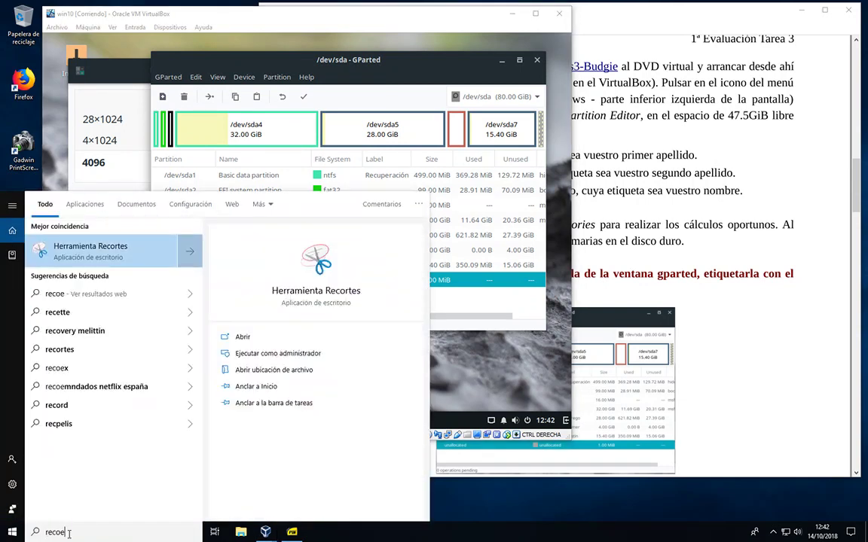
key(BackSpace)
text(rtes)
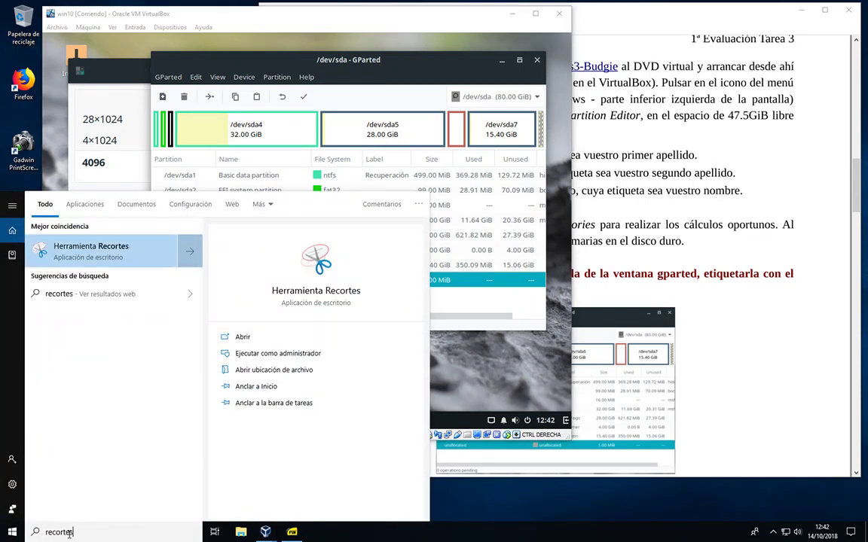
key(Return)
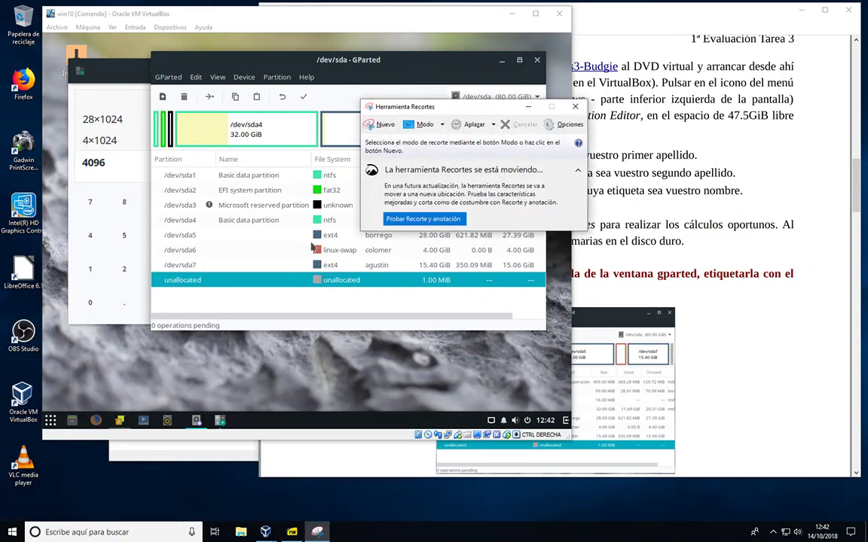
- Capture the whole GParted window with a rectangular snip
click(382, 125)
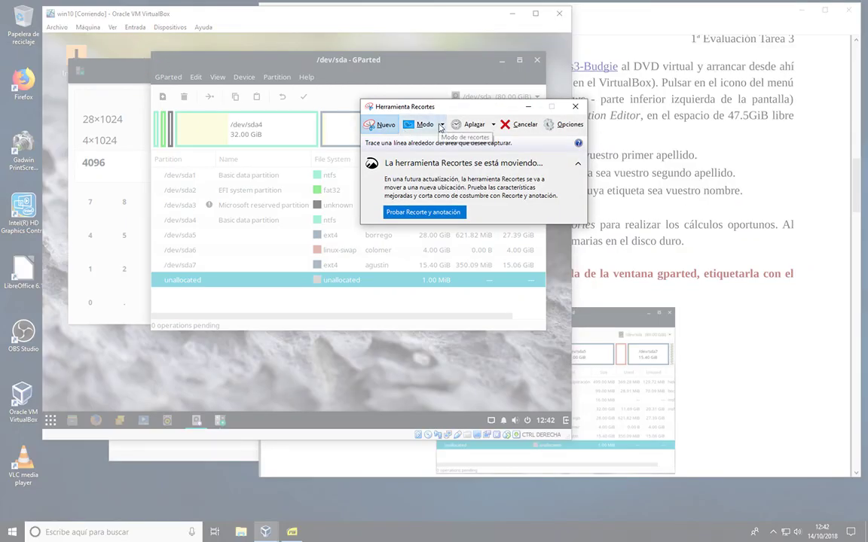
click(419, 125)
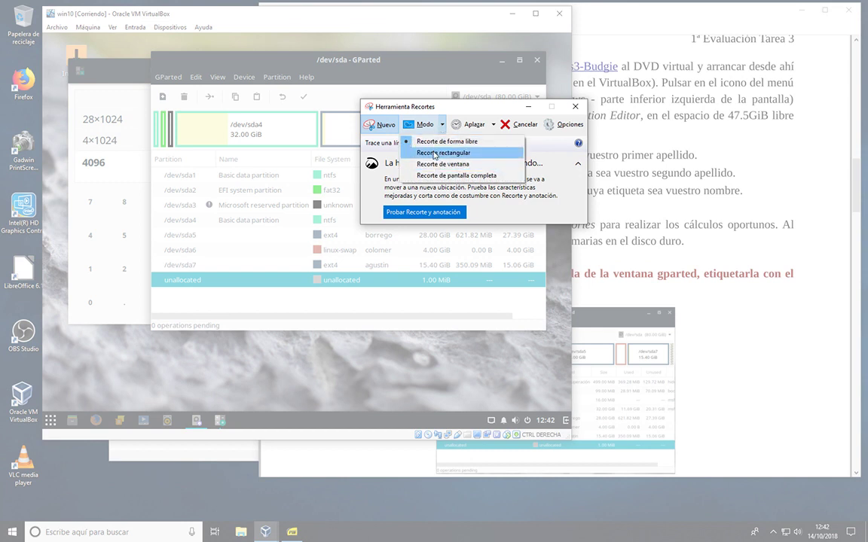
click(434, 154)
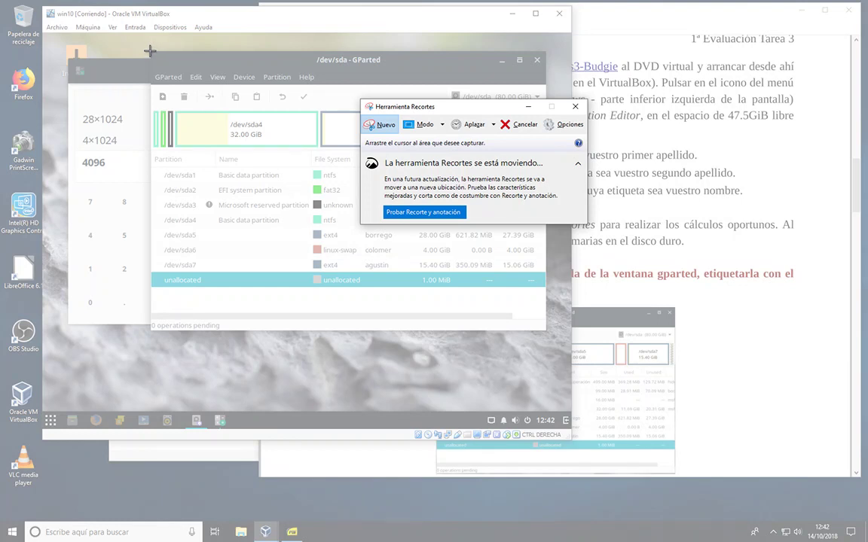
drag(150, 51, 548, 330)
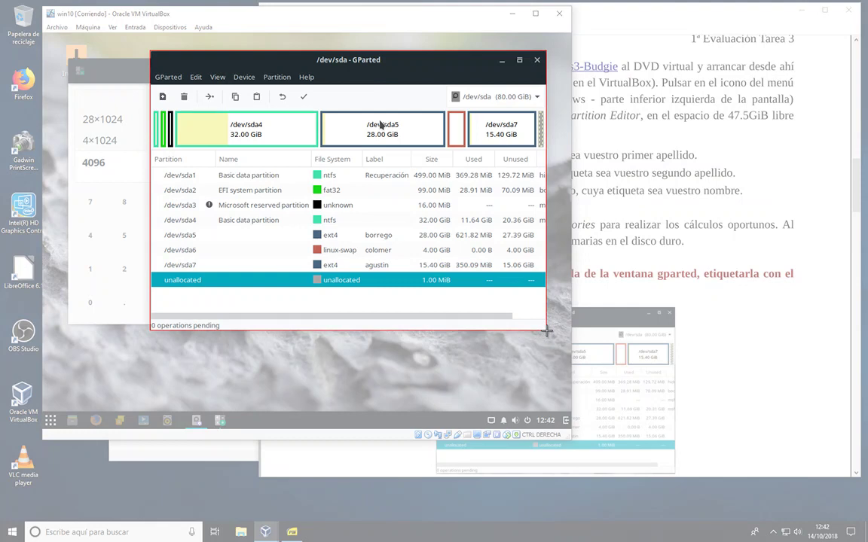
drag(547, 330, 547, 329)
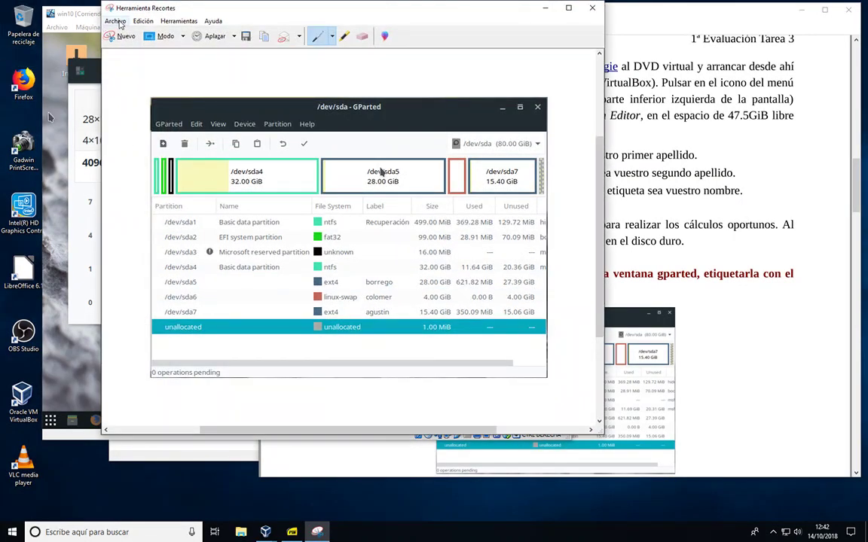
- Check the required file name in the task PDF and save the snip as gpt.png in the Imágenes folder
click(702, 316)
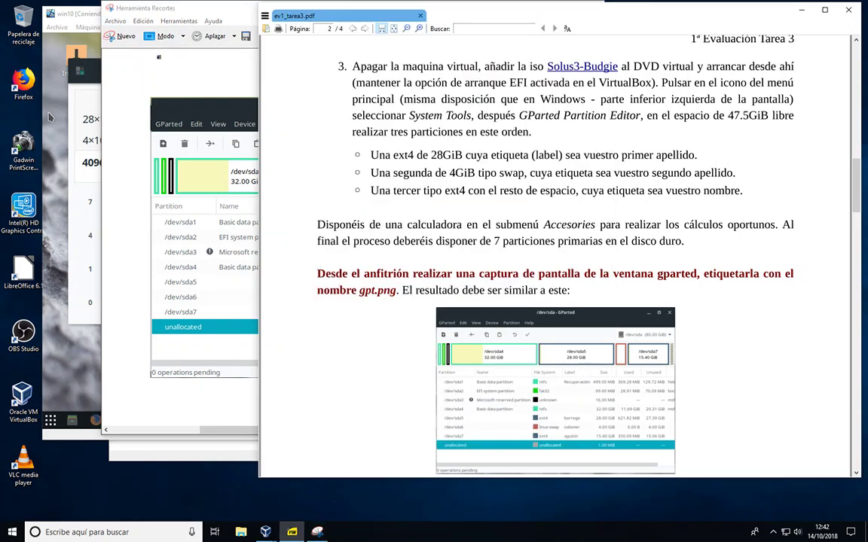
click(116, 21)
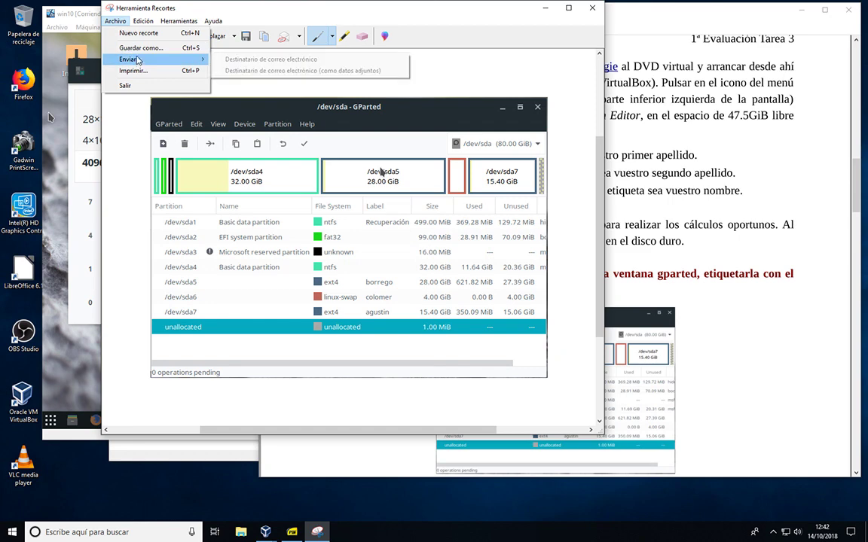
click(137, 48)
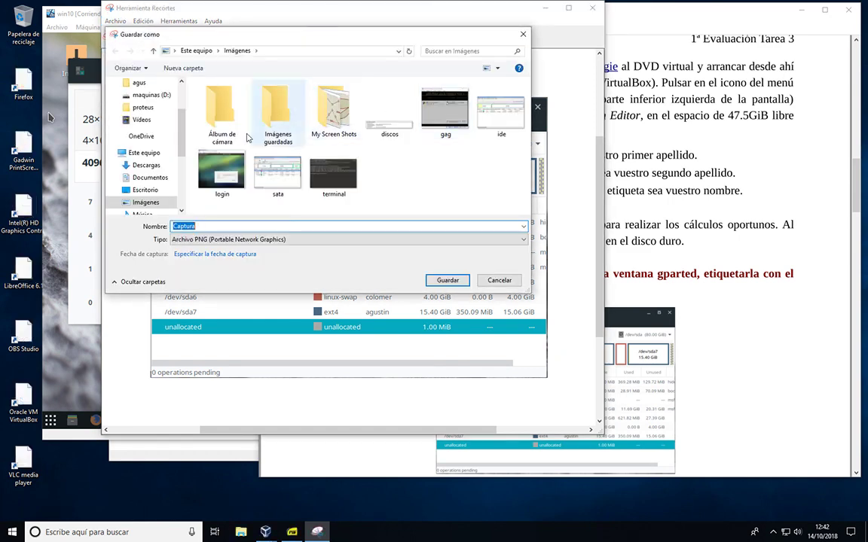
click(204, 228)
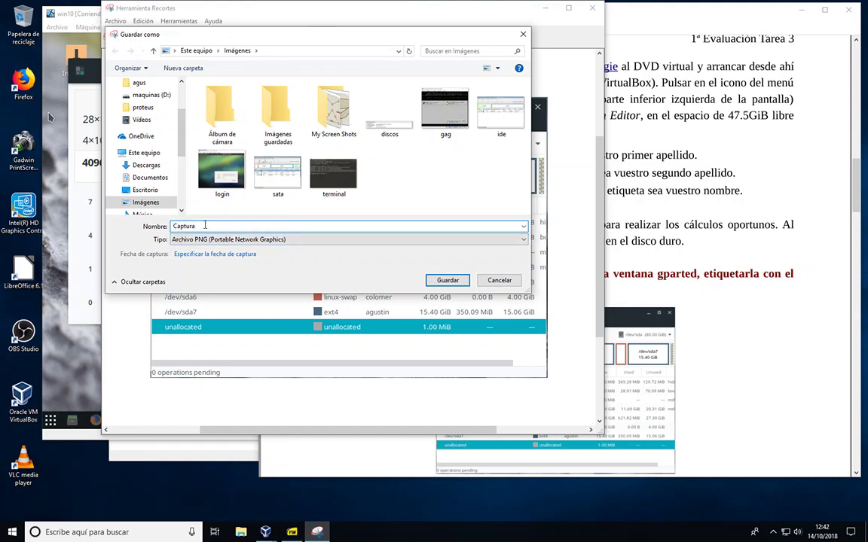
key(BackSpace)
key(BackSpace)
key(BackSpace)
text(gp)
click(432, 283)
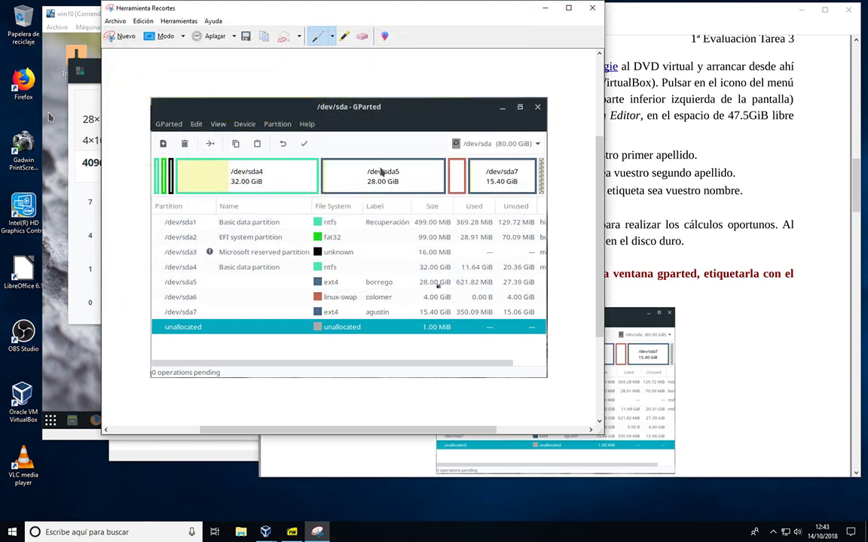
click(727, 315)
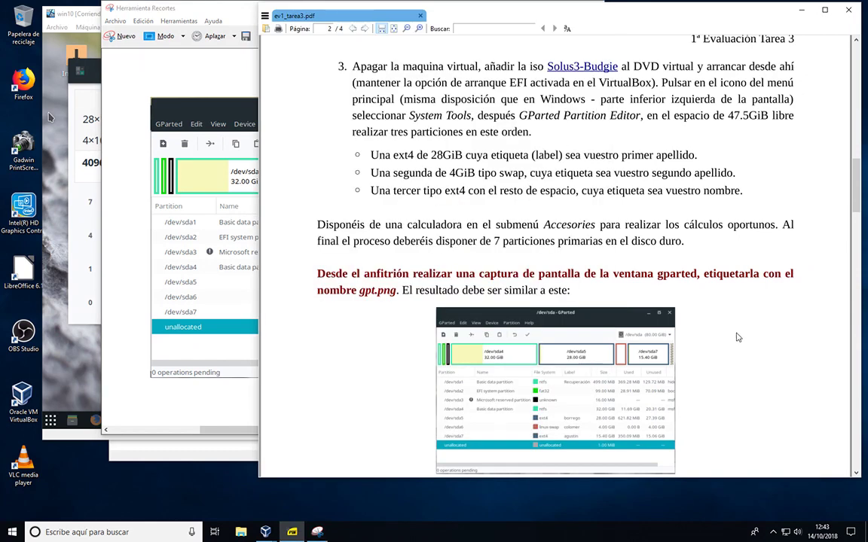
click(772, 532)
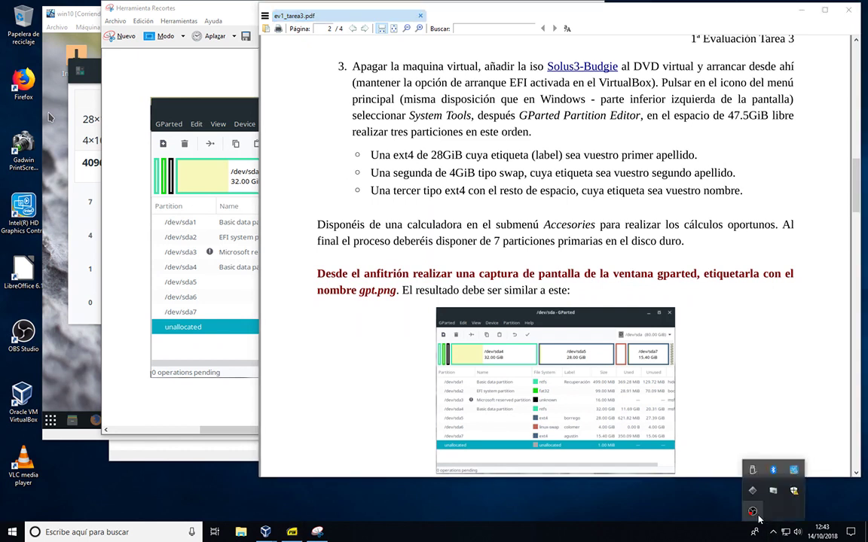
right_click(753, 512)
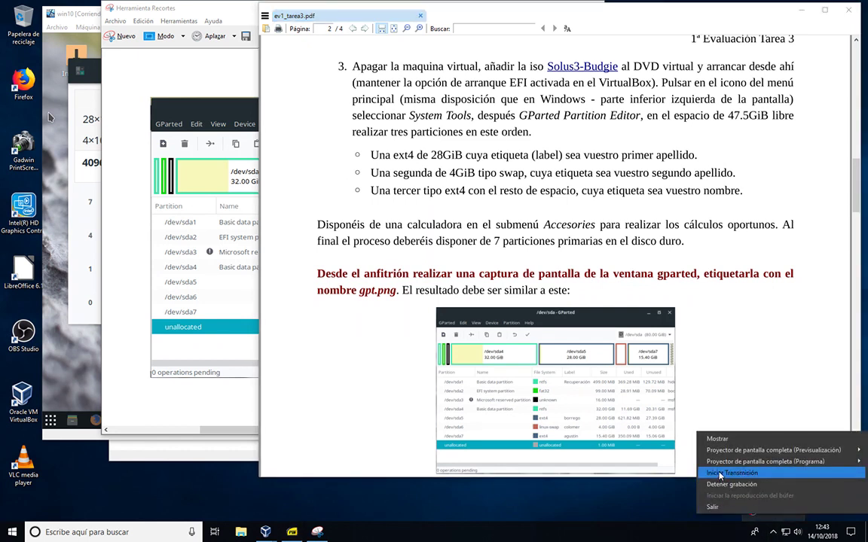